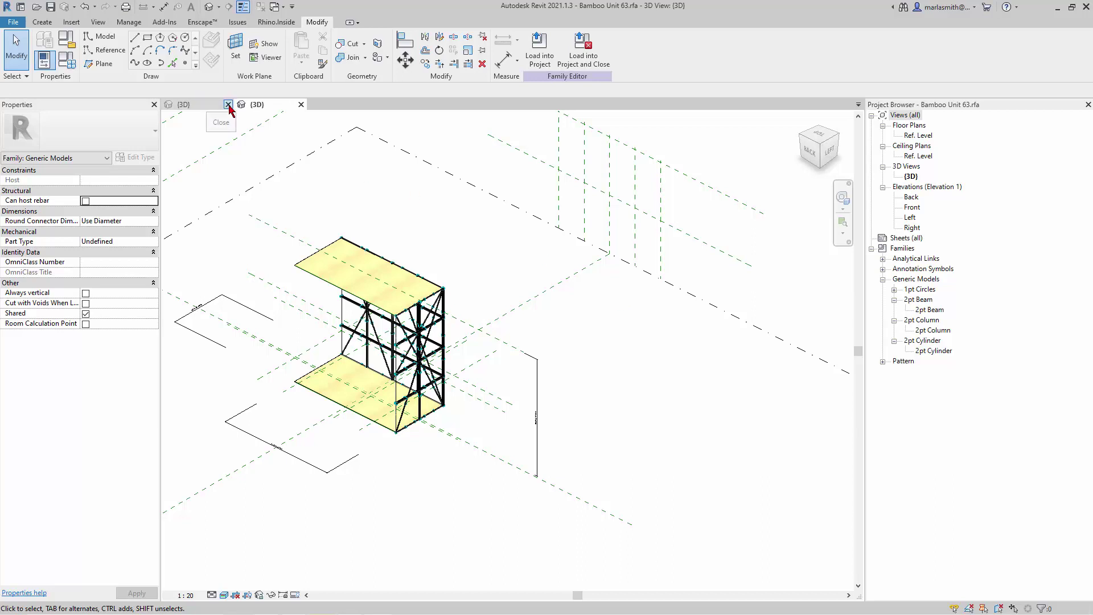
Close the ADS 6x3 ms simple par family, saving its changes.
left_click(228, 104)
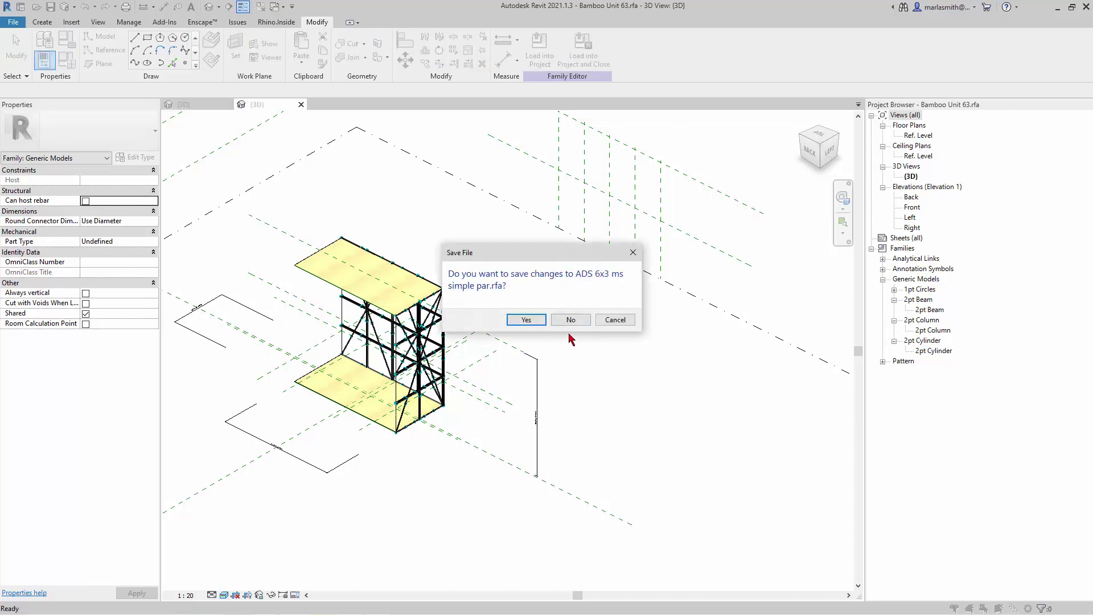
left_click(527, 319)
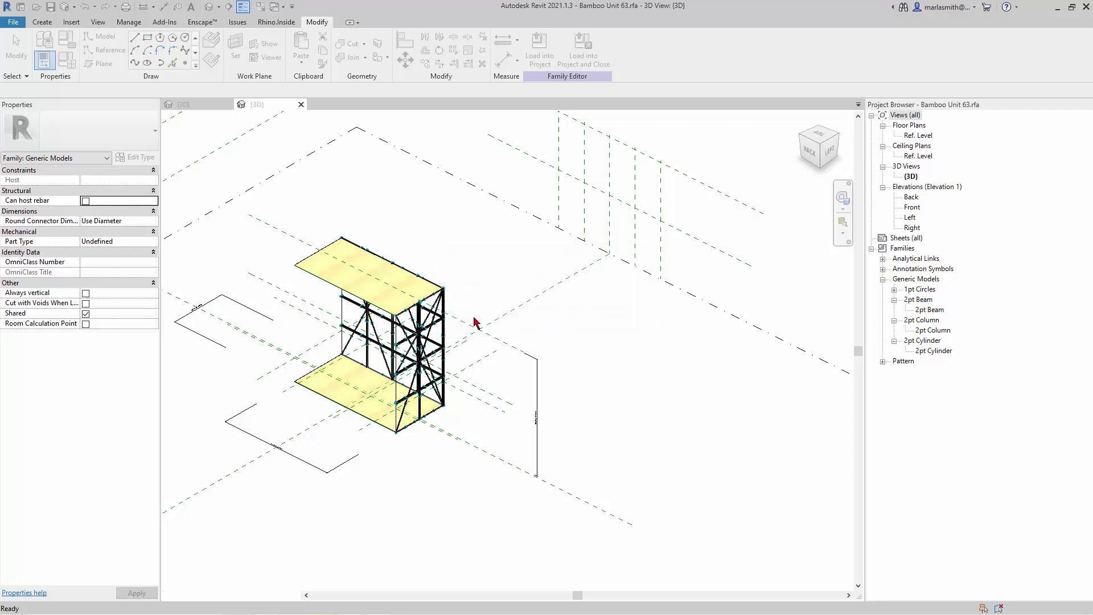
Create a new project from the Metric-Architectural Template.
left_click(11, 23)
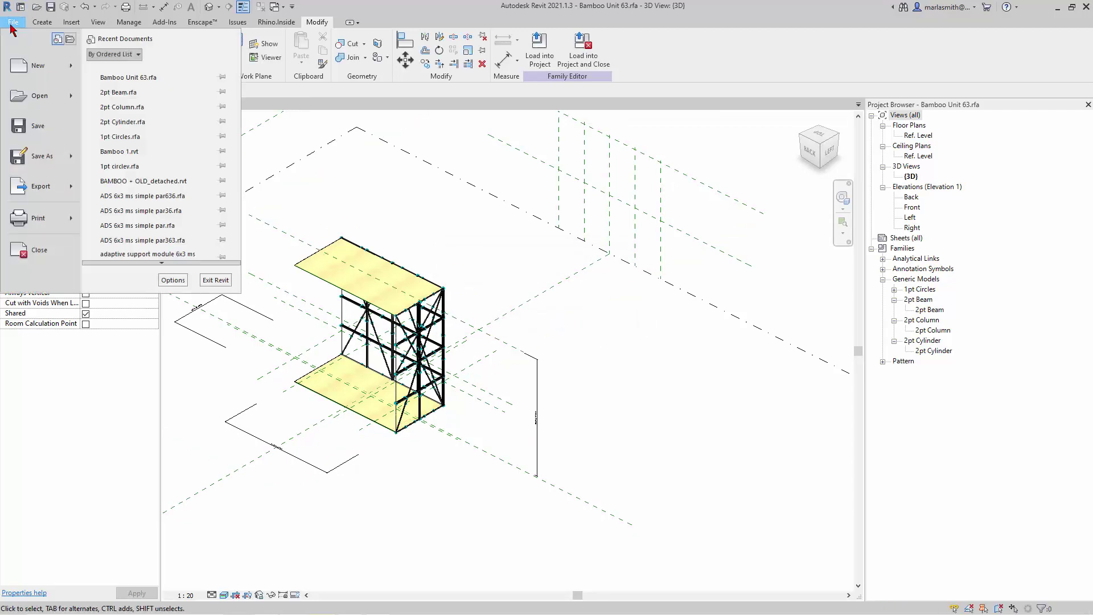
mouse_move(31, 76)
left_click(126, 70)
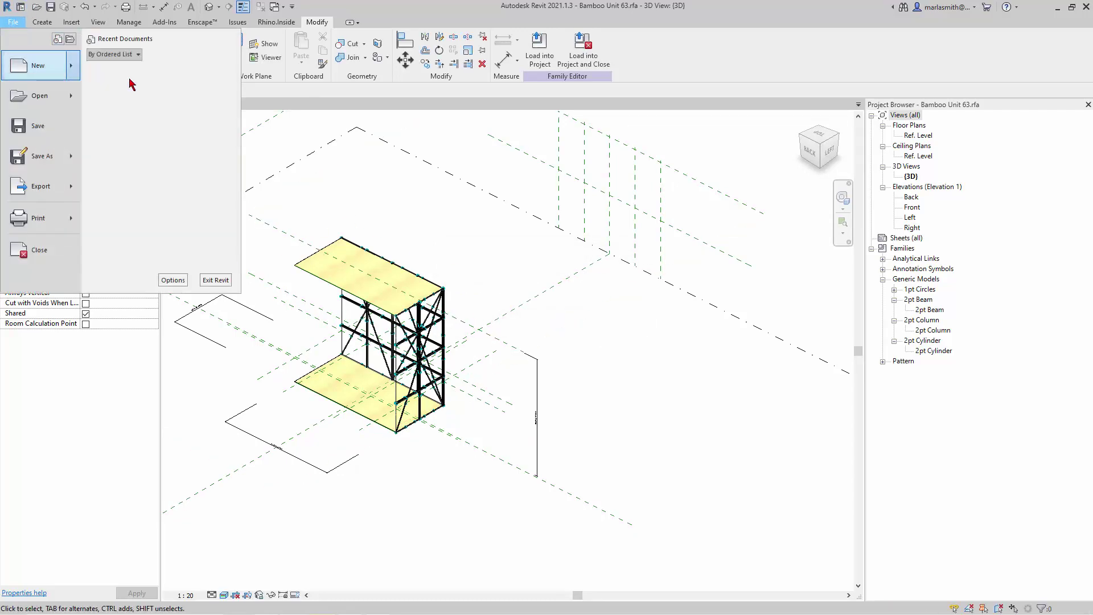
left_click(565, 290)
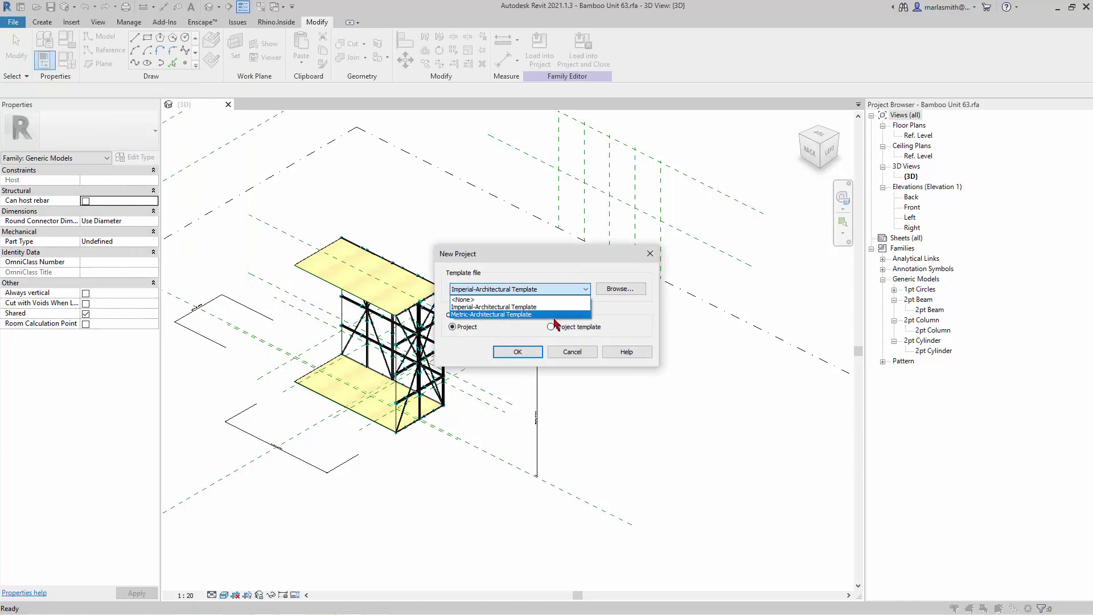
left_click(555, 316)
left_click(518, 351)
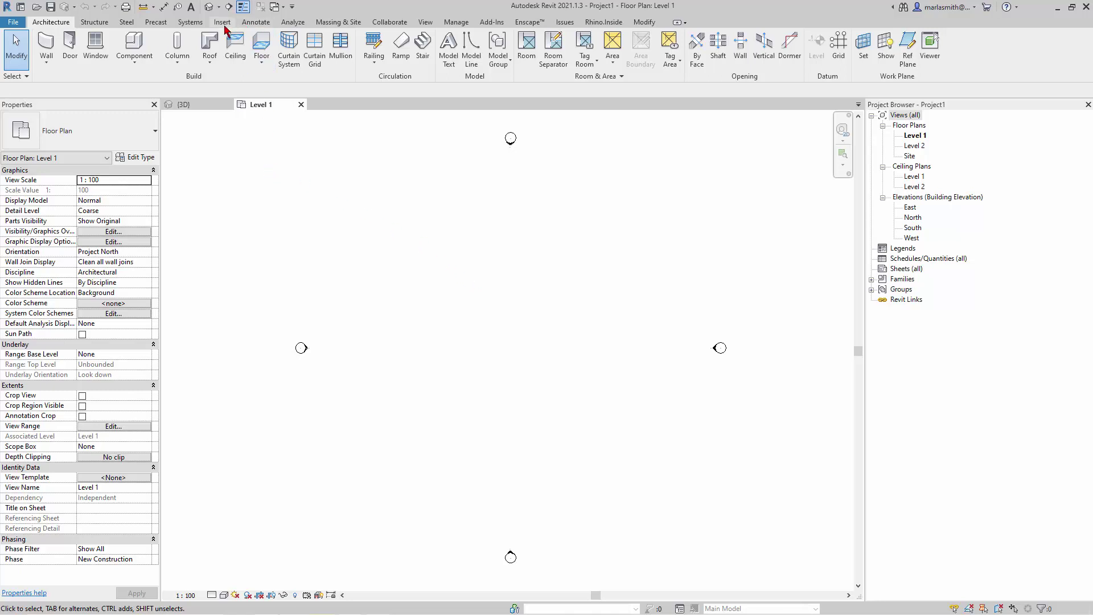
Load the Bamboo Unit 63 family into the new project and place one instance on Level 1, southwest of the plan's center.
left_click(194, 107)
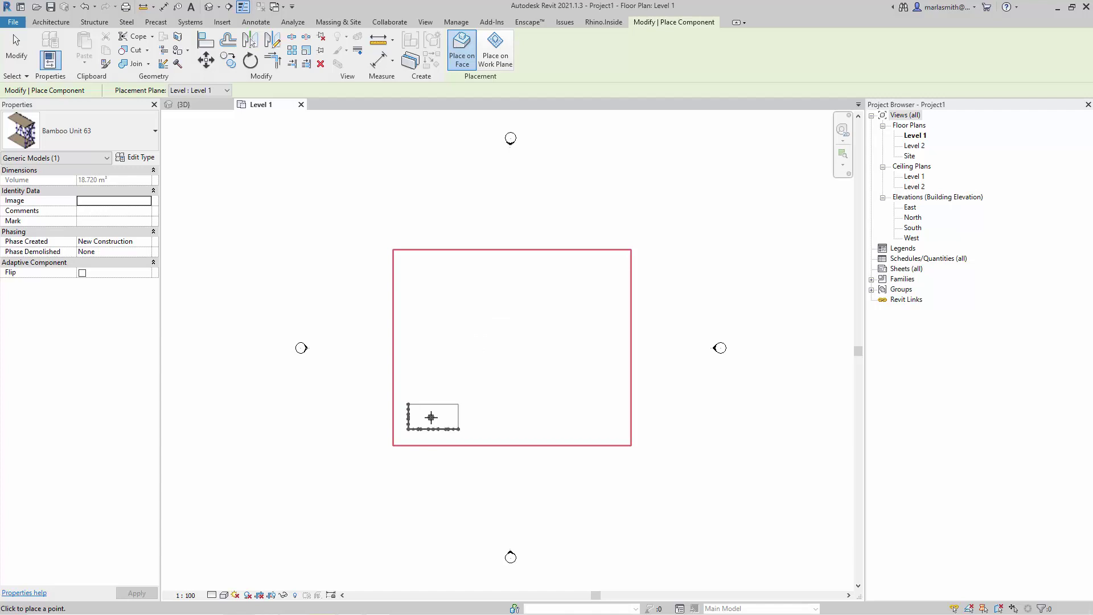
left_click(432, 418)
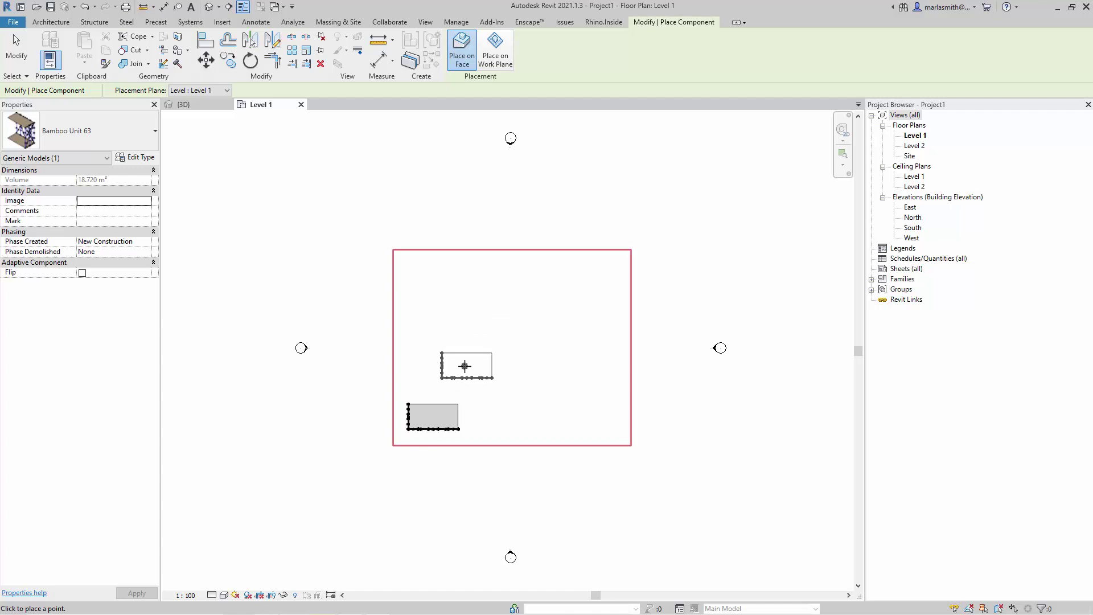
key("Escape")
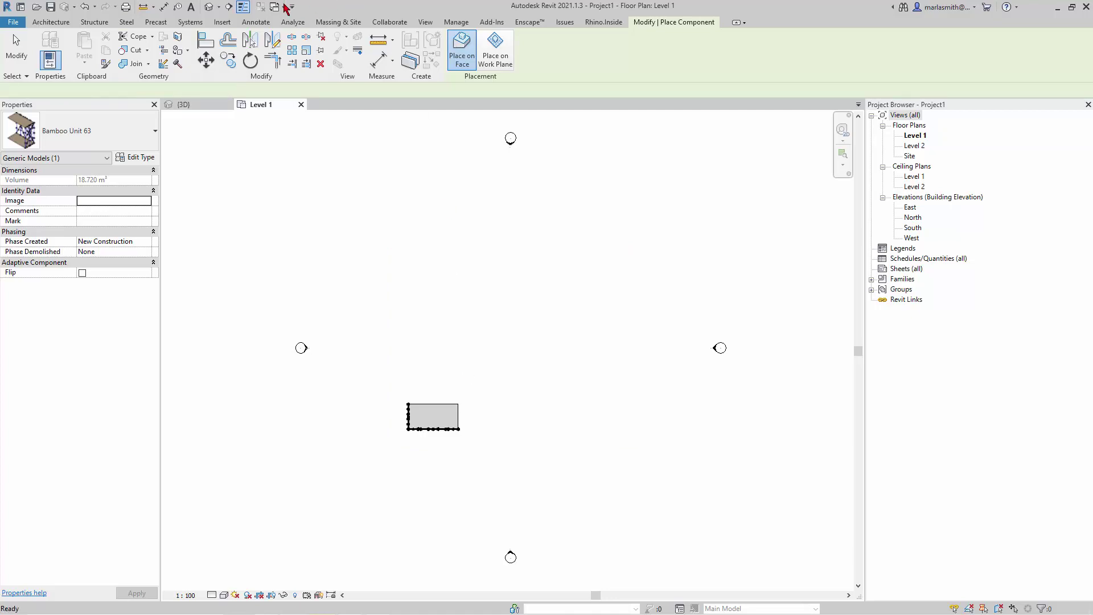
Examine the placed bamboo unit in the 3D view and review the dimensions in its type properties.
left_click(211, 7)
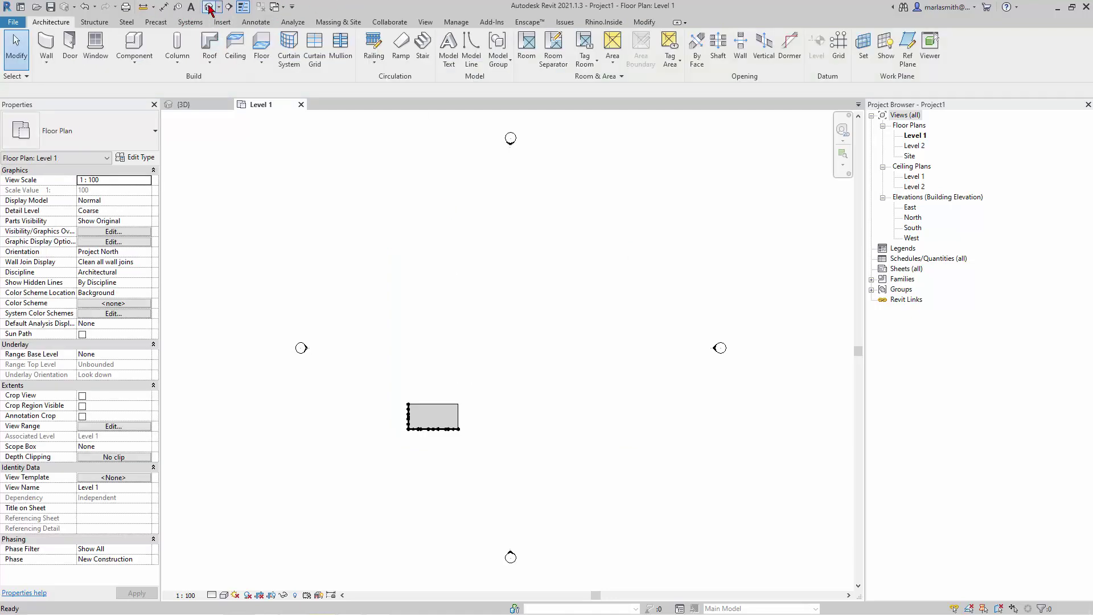
middle_click_drag(373, 353, 461, 366, "shift")
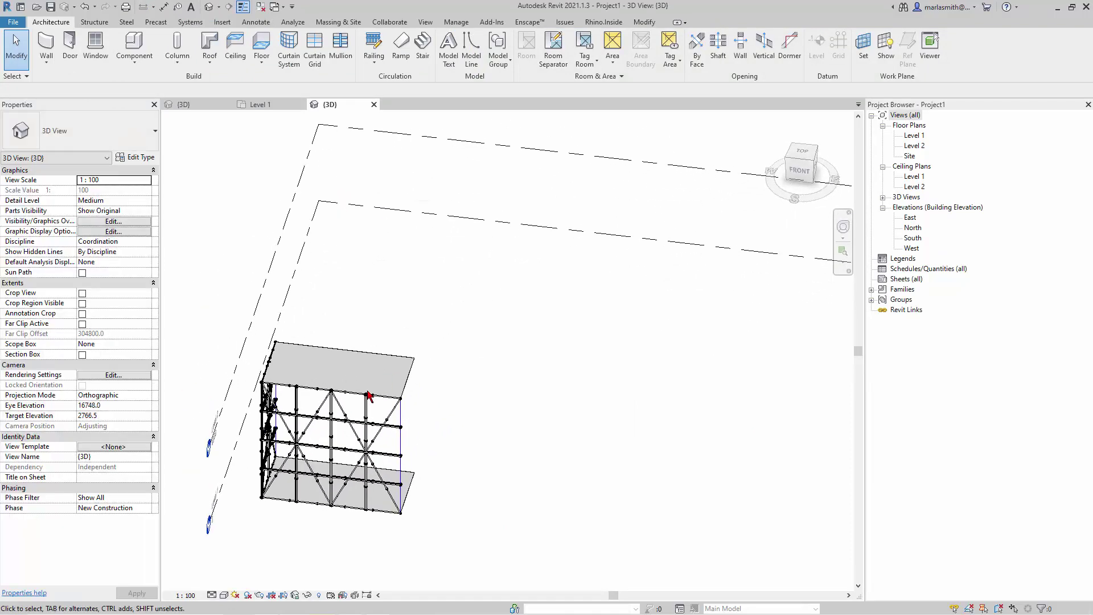
left_click(383, 366)
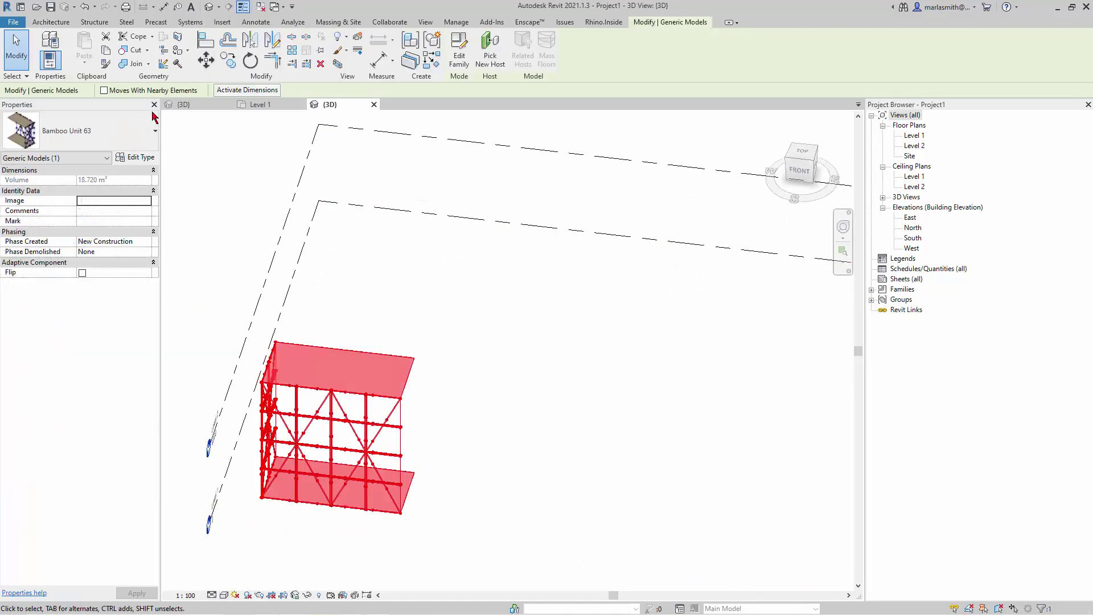
left_click(137, 158)
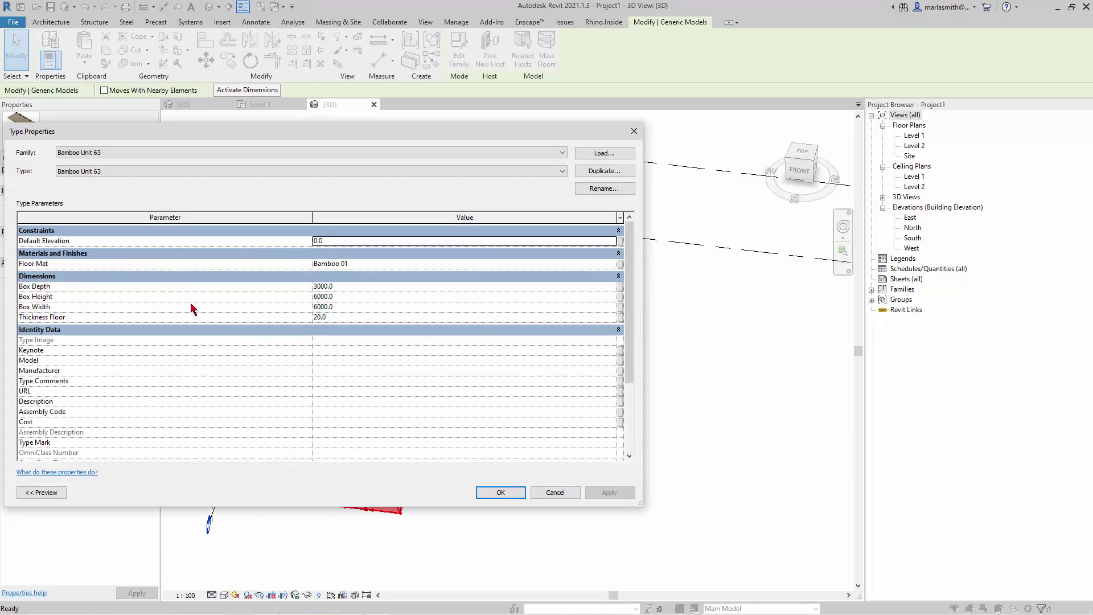
left_click(555, 493)
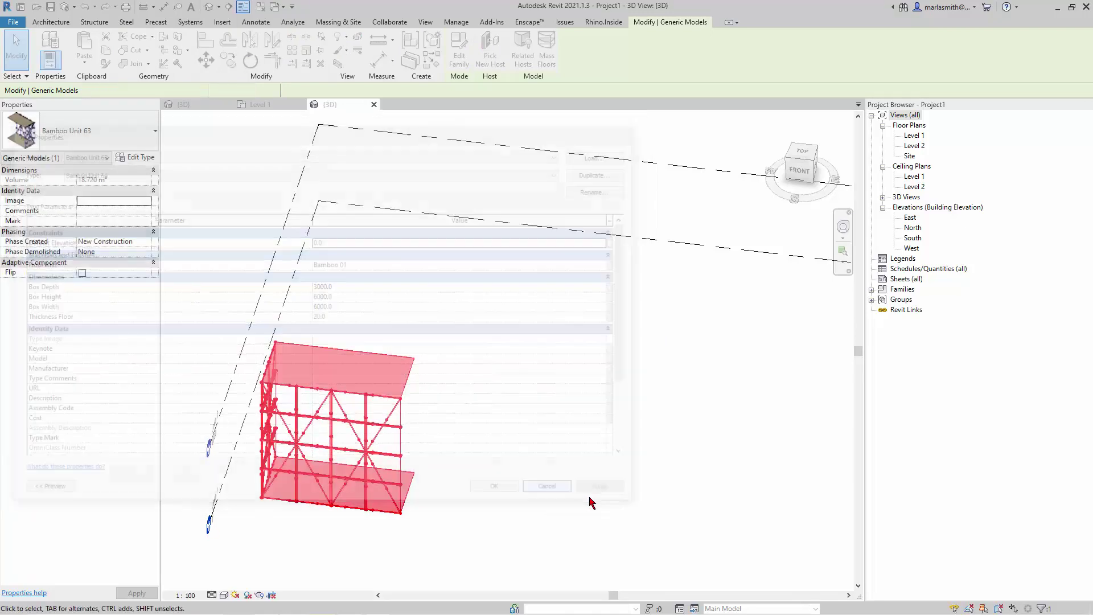
key("Escape")
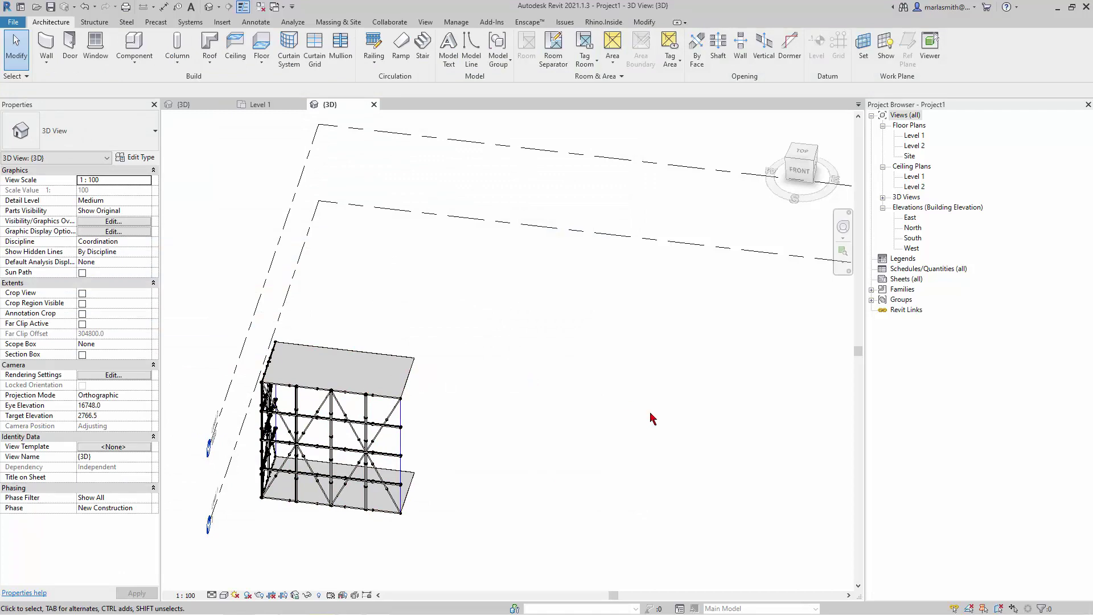
middle_click_drag(279, 501, 374, 503)
scroll(374, 502, "up", 3)
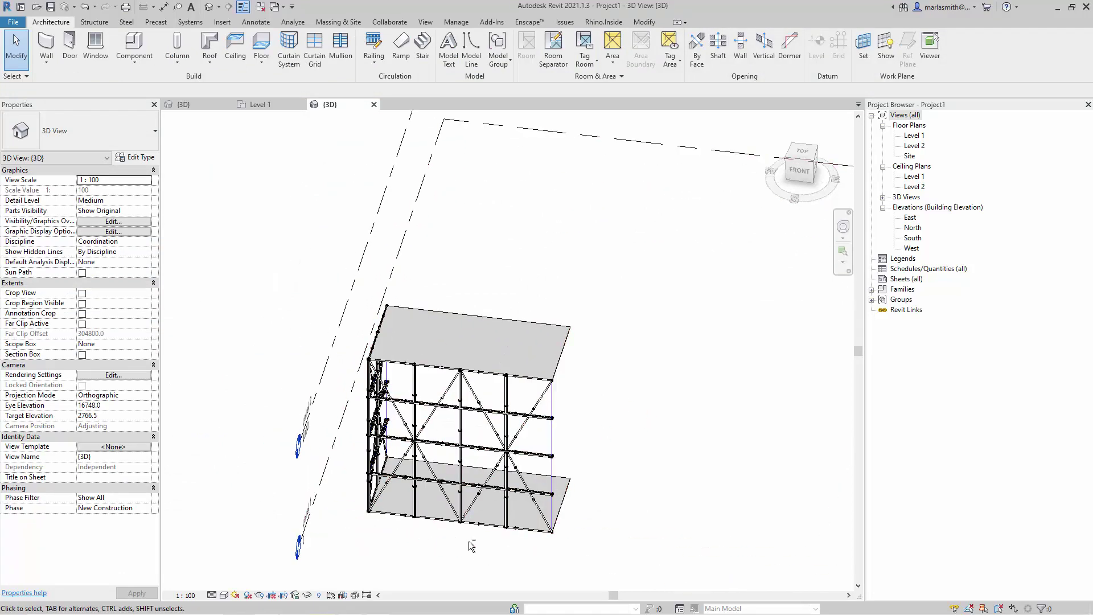
middle_click_drag(472, 545, 436, 524, "shift")
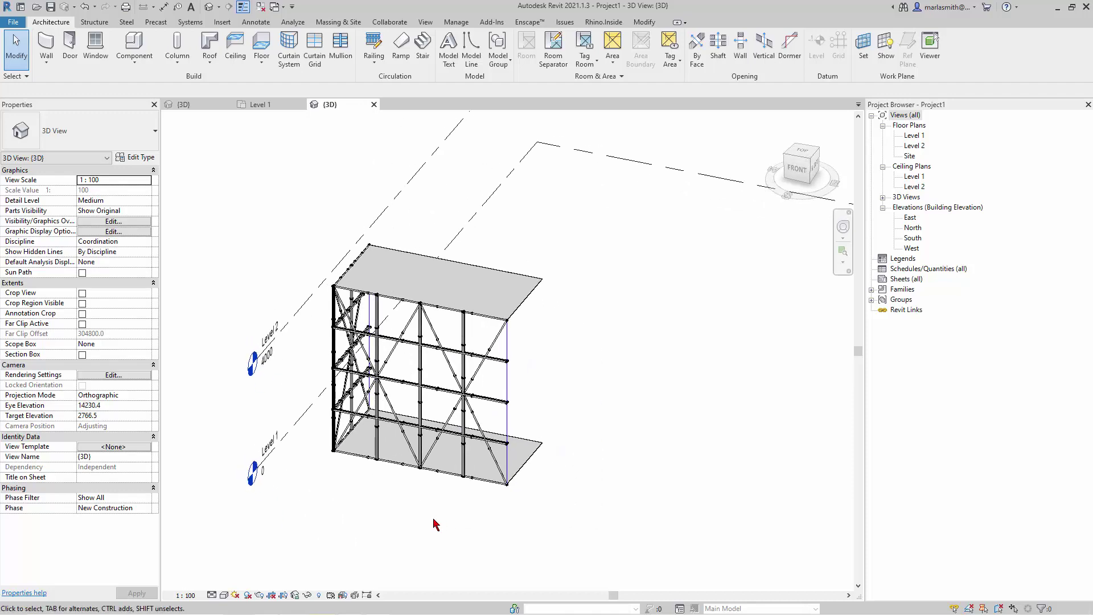
In the Level 1 plan, array the bamboo unit northward at 3000 mm spacing with a count of 6, accepting the duplicate-instance warnings.
double_click(915, 137)
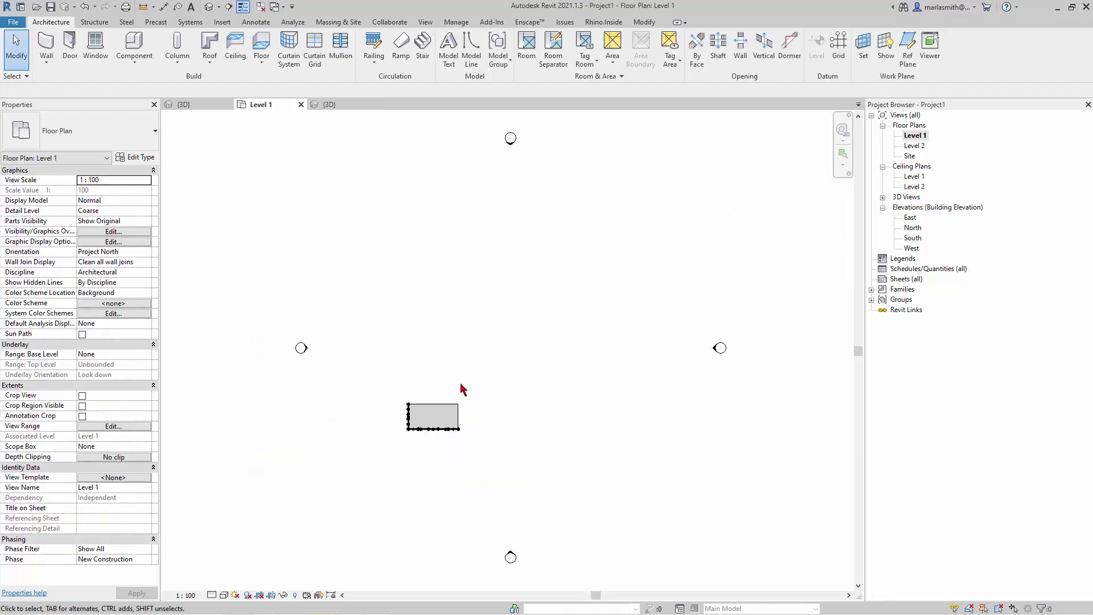
left_click(445, 414)
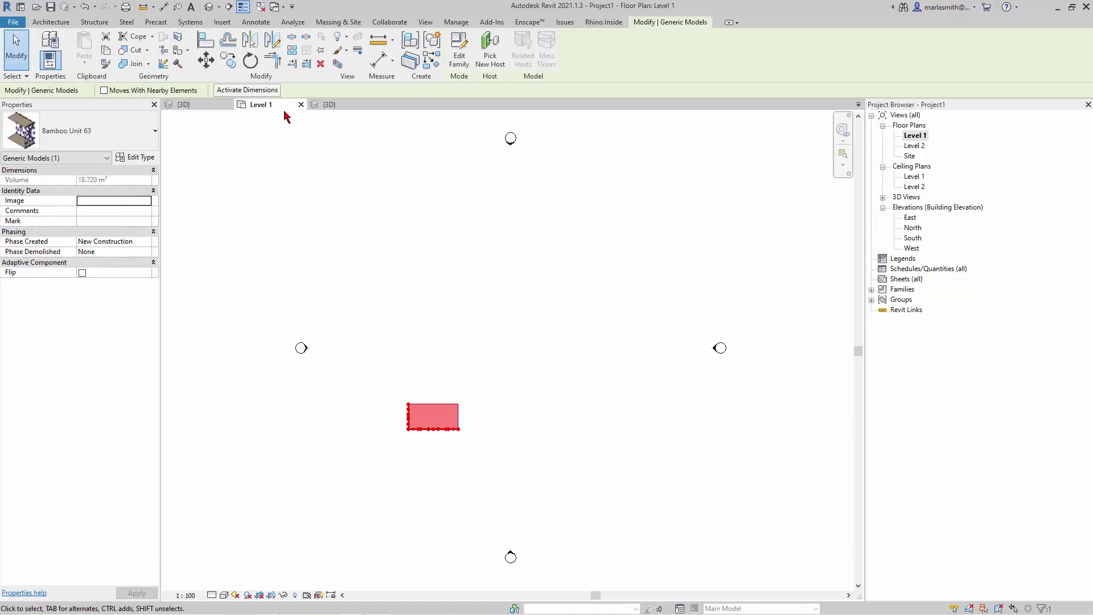
left_click(231, 63)
key("a")
key("r")
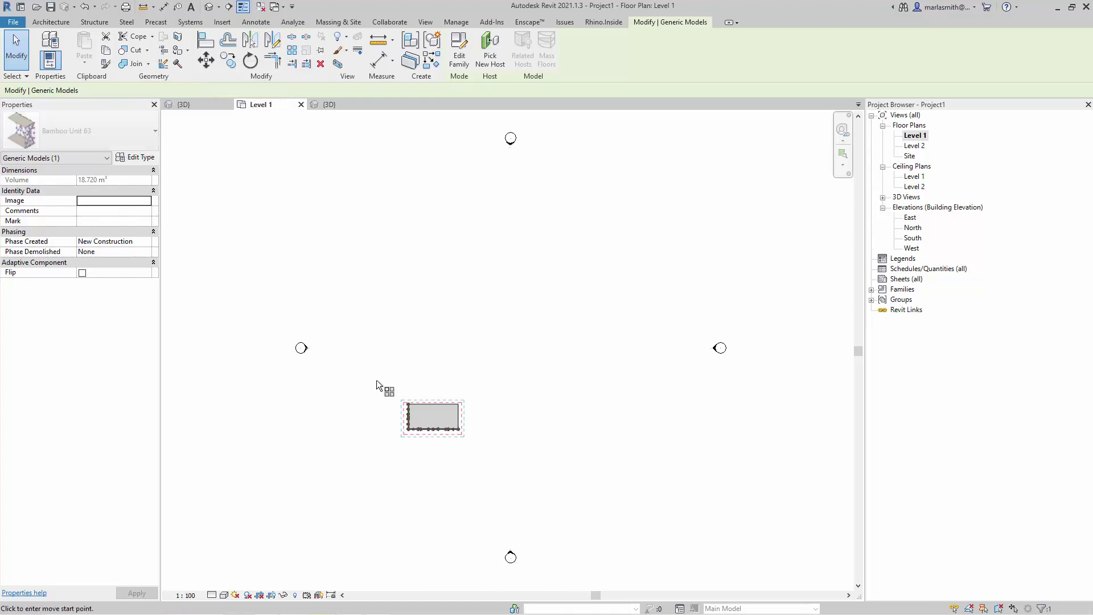
left_click(383, 409)
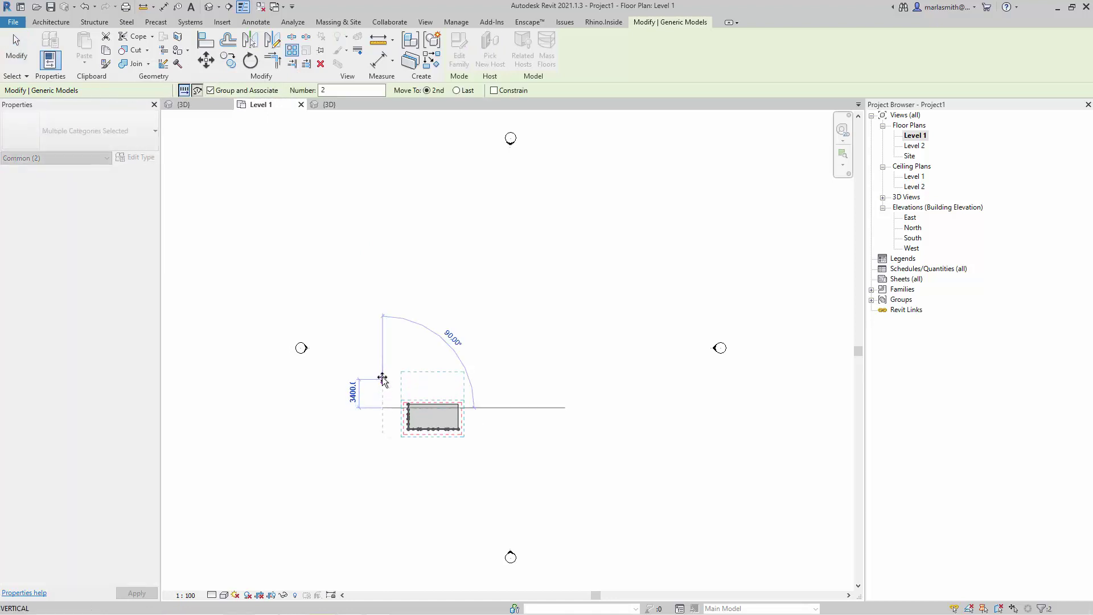
type("3")
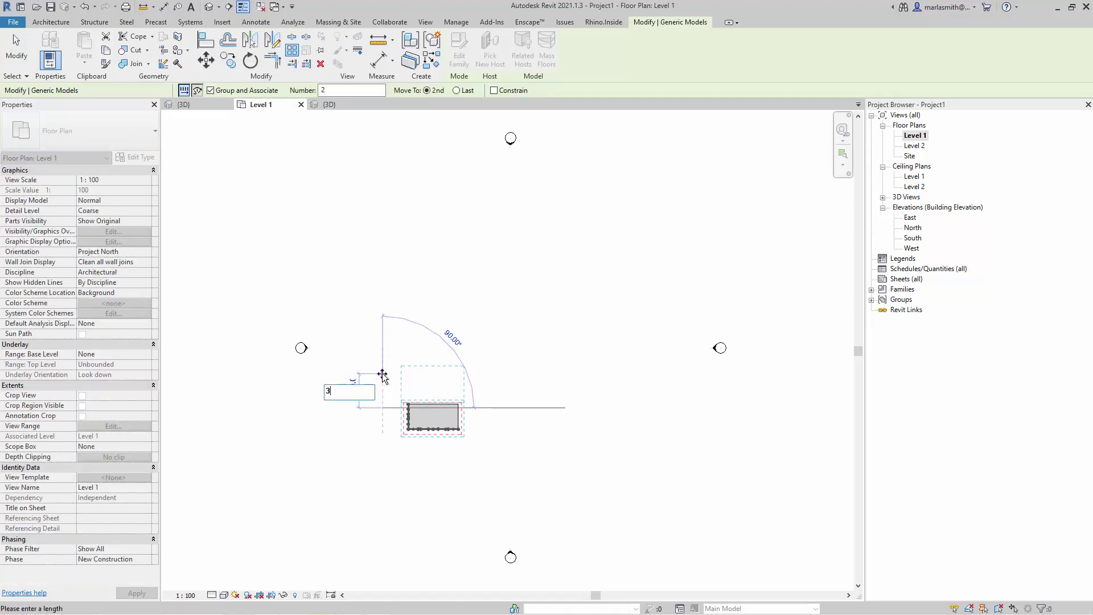
type("000")
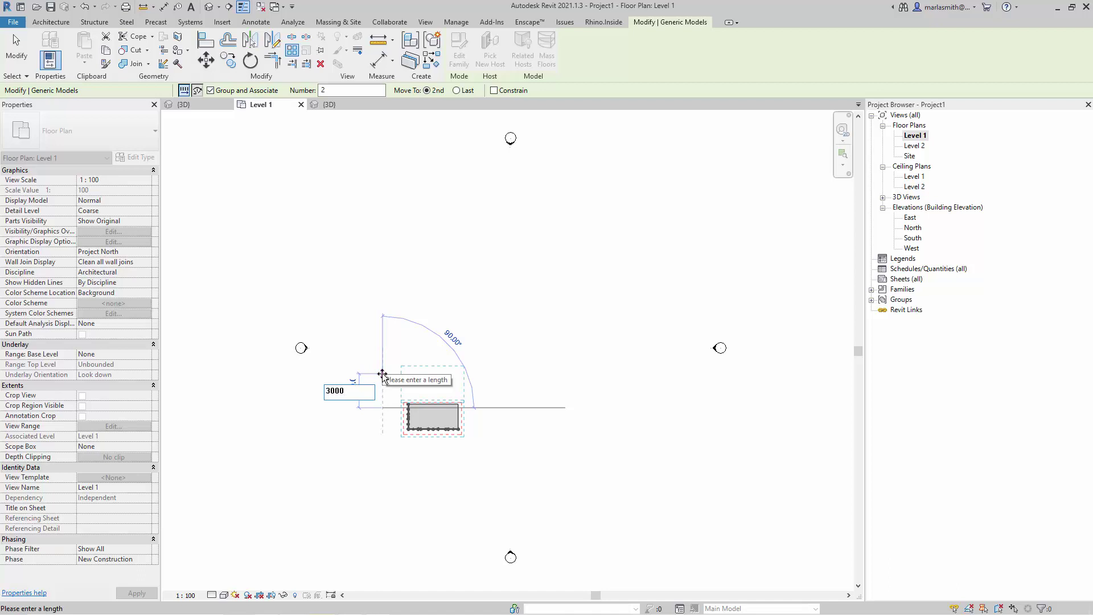
key("Return")
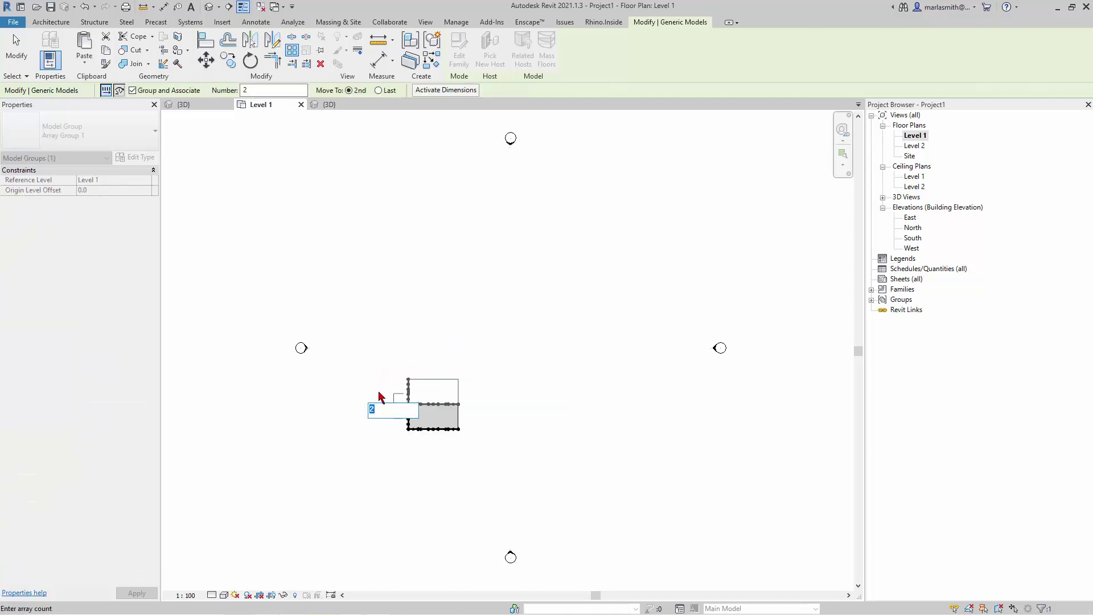
type("6")
key("Return")
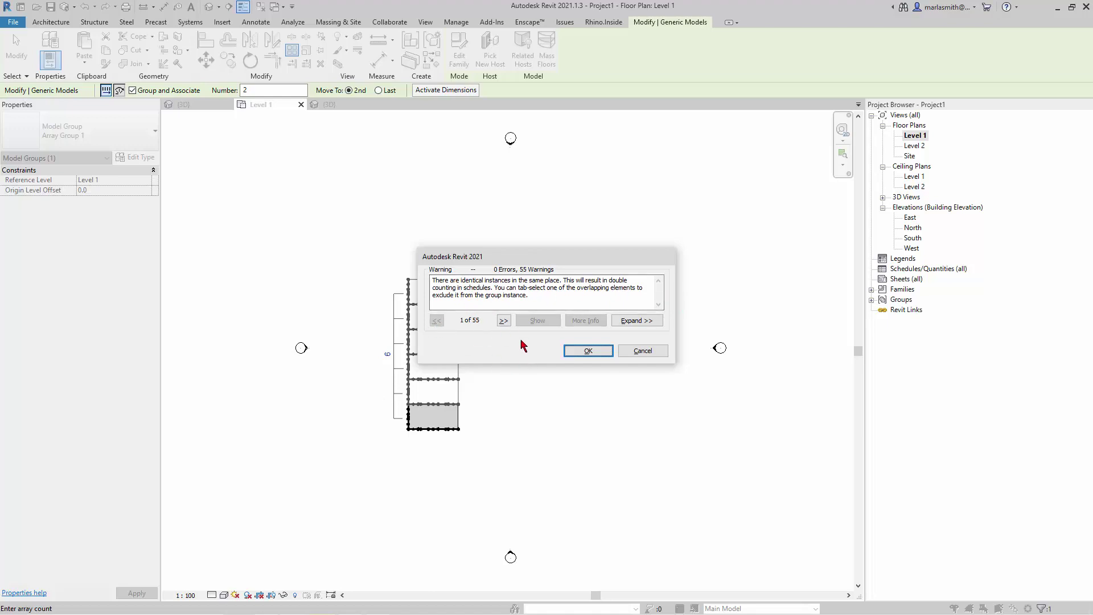
left_click(589, 355)
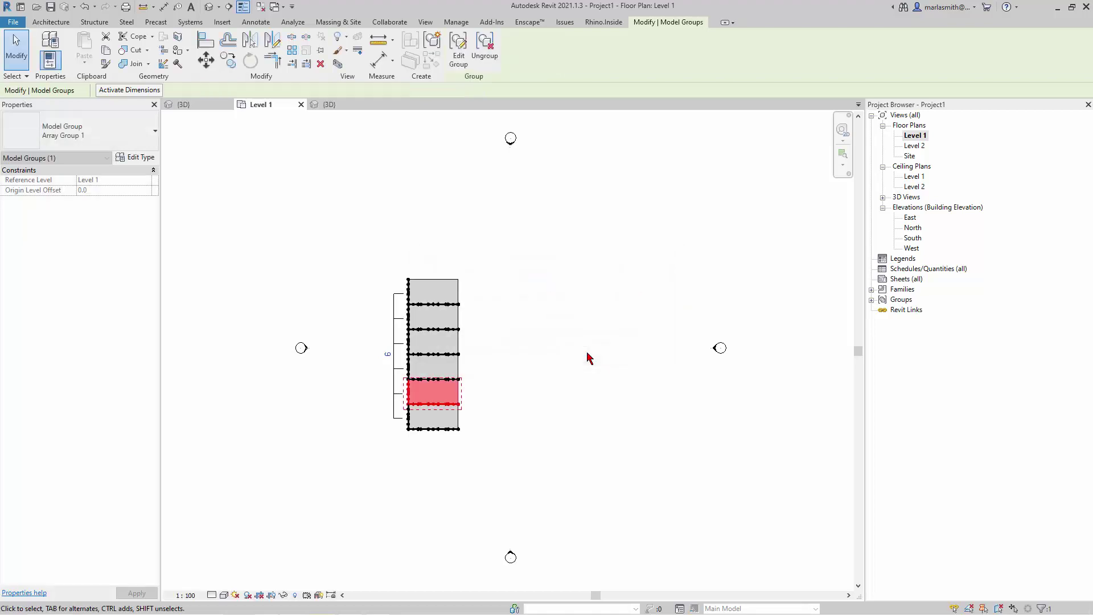
Ungroup all six arrayed units in the plan's column.
left_click(371, 243)
left_click_drag(369, 238, 527, 376)
left_click(490, 59)
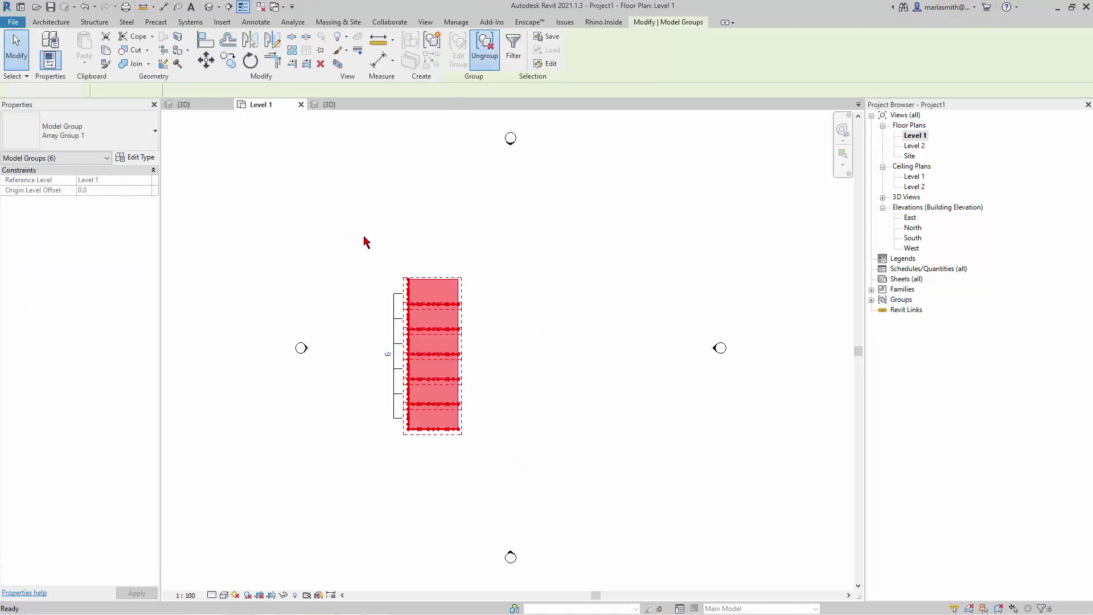
Array the column of six bamboo units eastward at 6000 mm spacing with a count of 6, accepting the duplicate-instance warnings.
left_click_drag(372, 232, 515, 226)
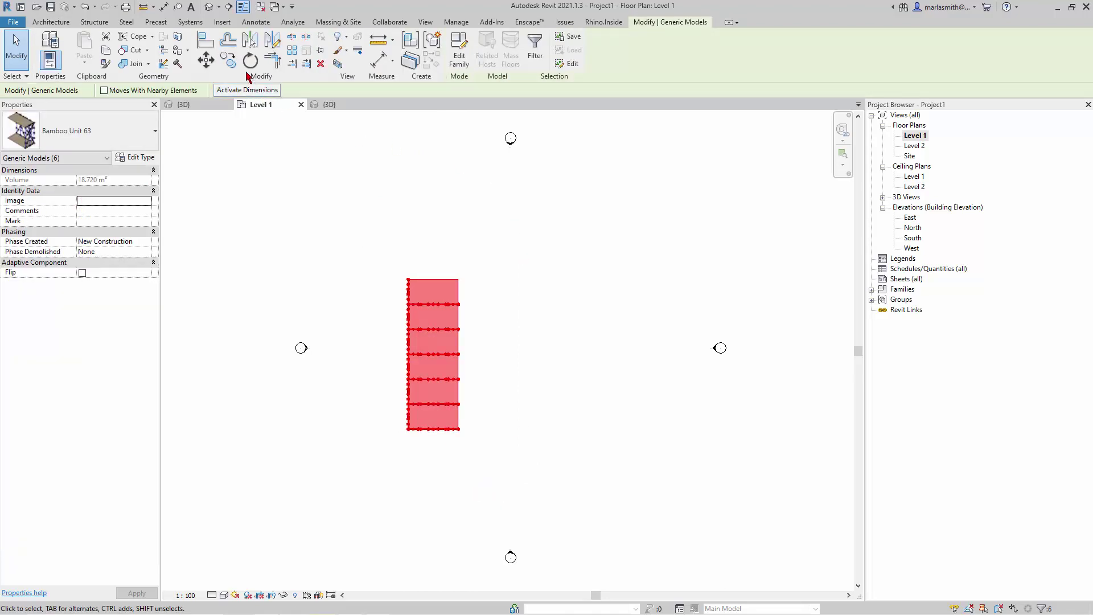
left_click(231, 64)
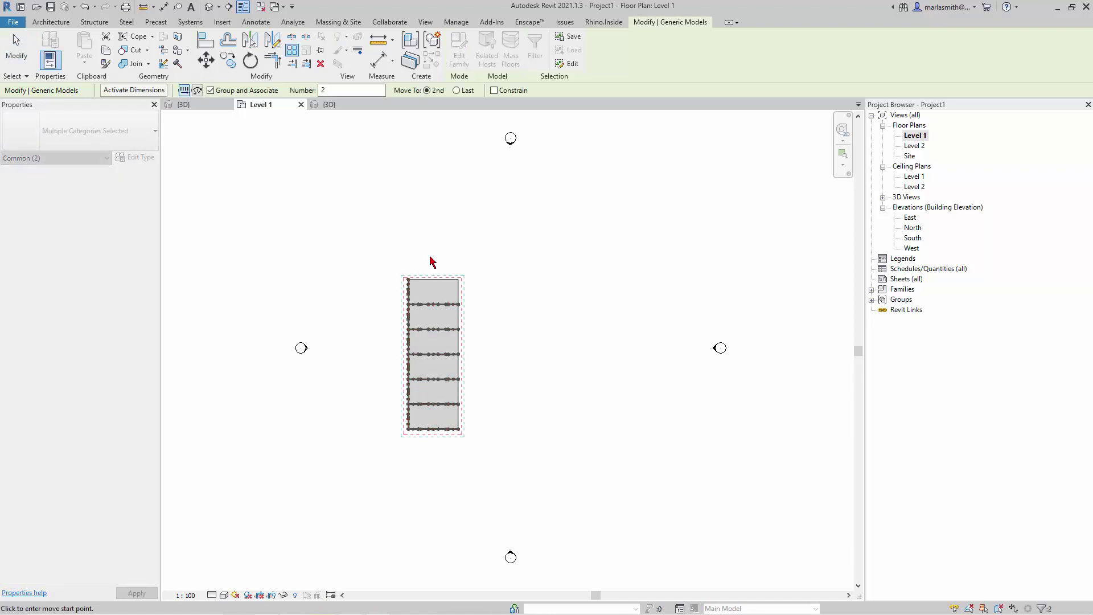
left_click(428, 252)
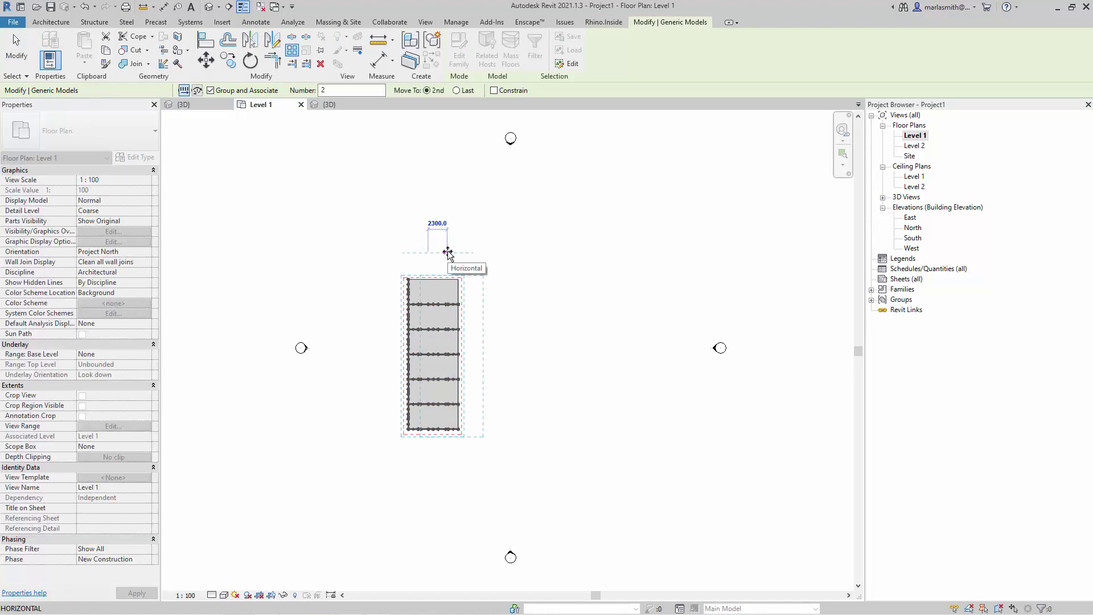
type("6")
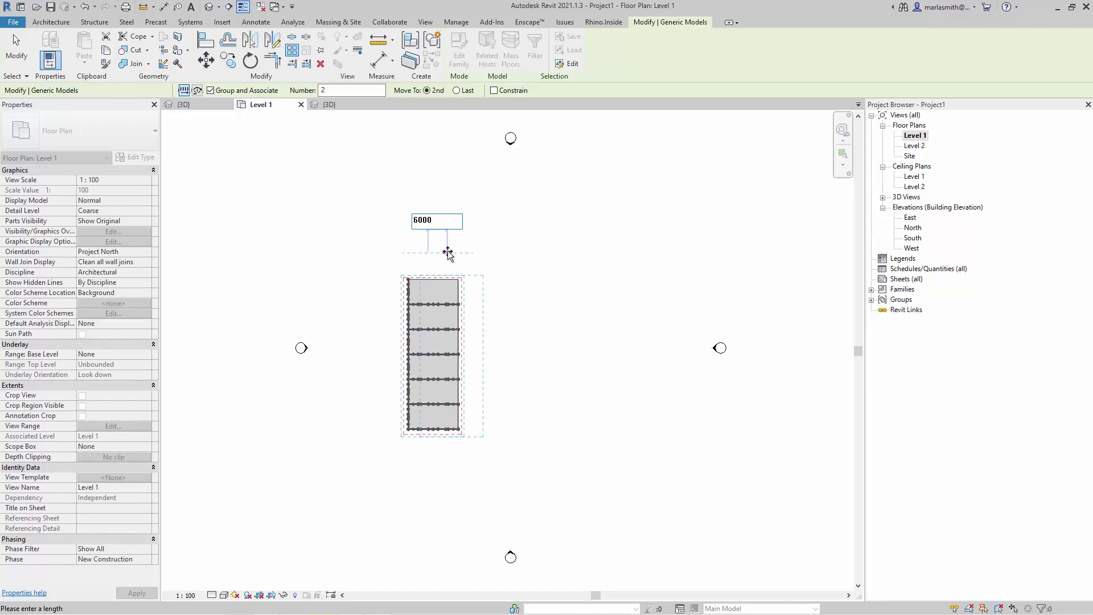
type("000")
key("Return")
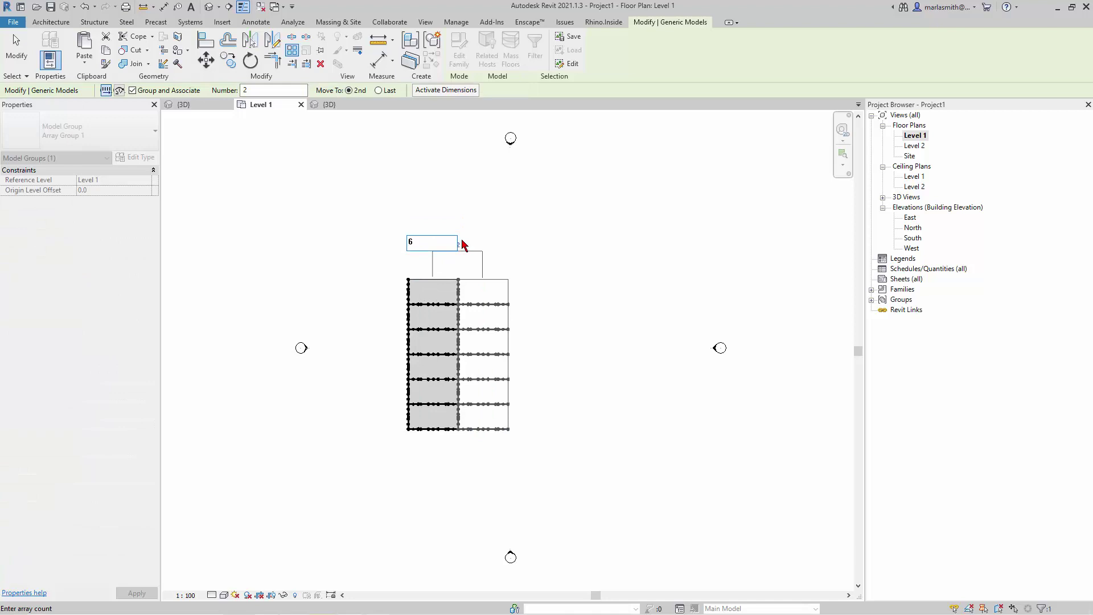
key("Return")
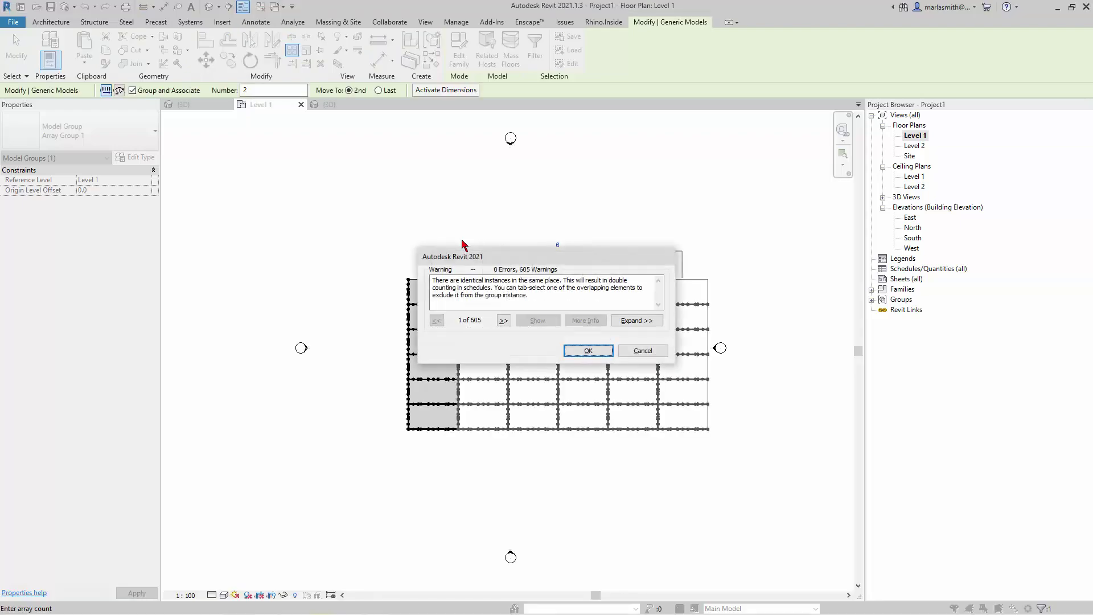
left_click(586, 352)
left_click(491, 188)
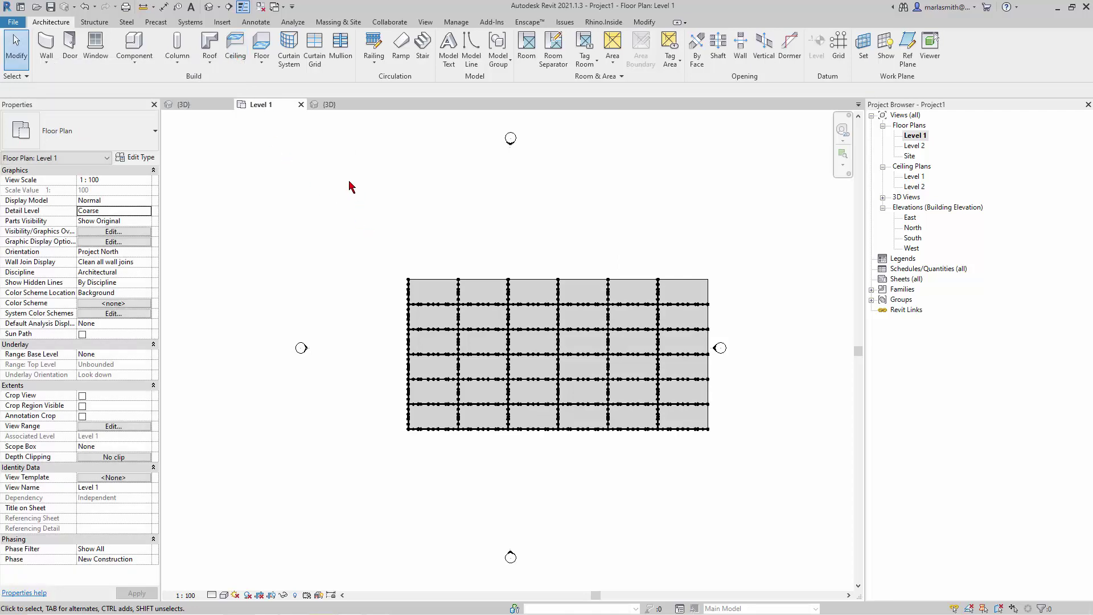
Ungroup all six array groups of bamboo units in the Level 1 plan.
left_click_drag(351, 204, 716, 467)
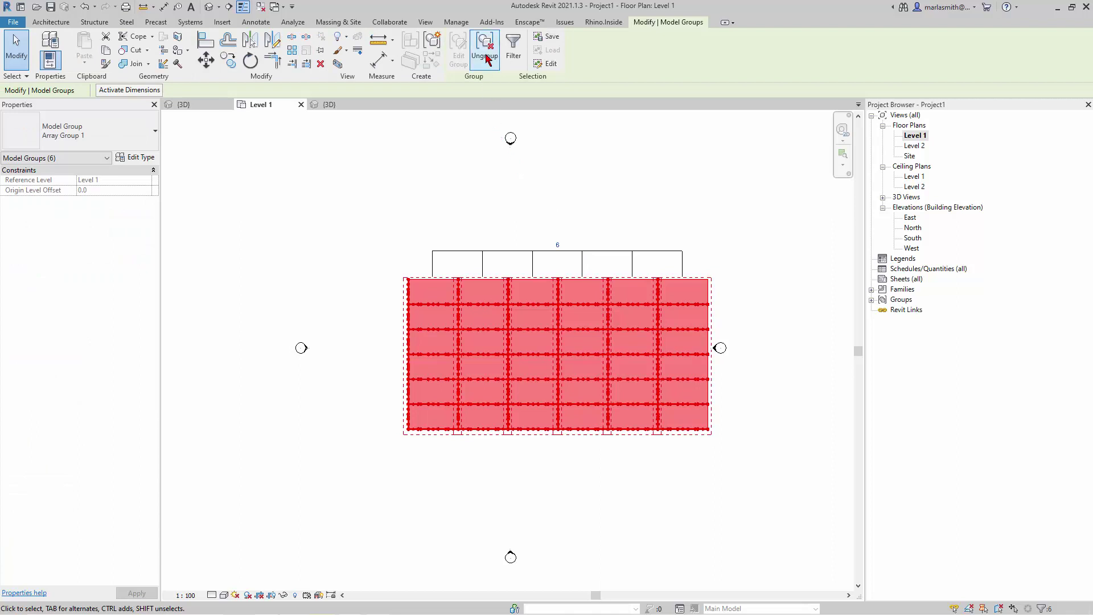
left_click(486, 54)
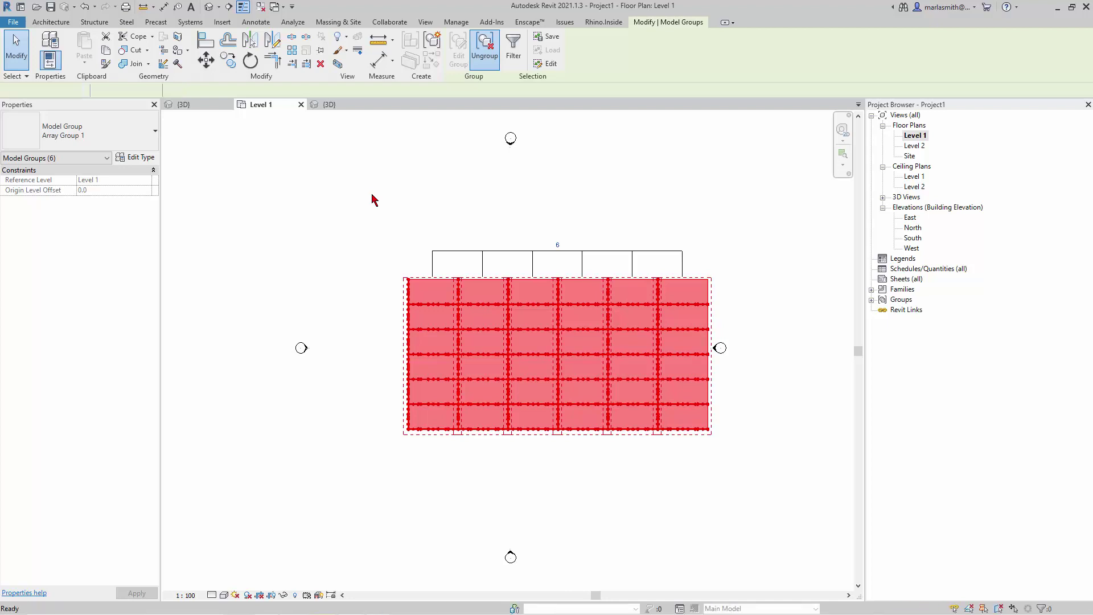
left_click(374, 198)
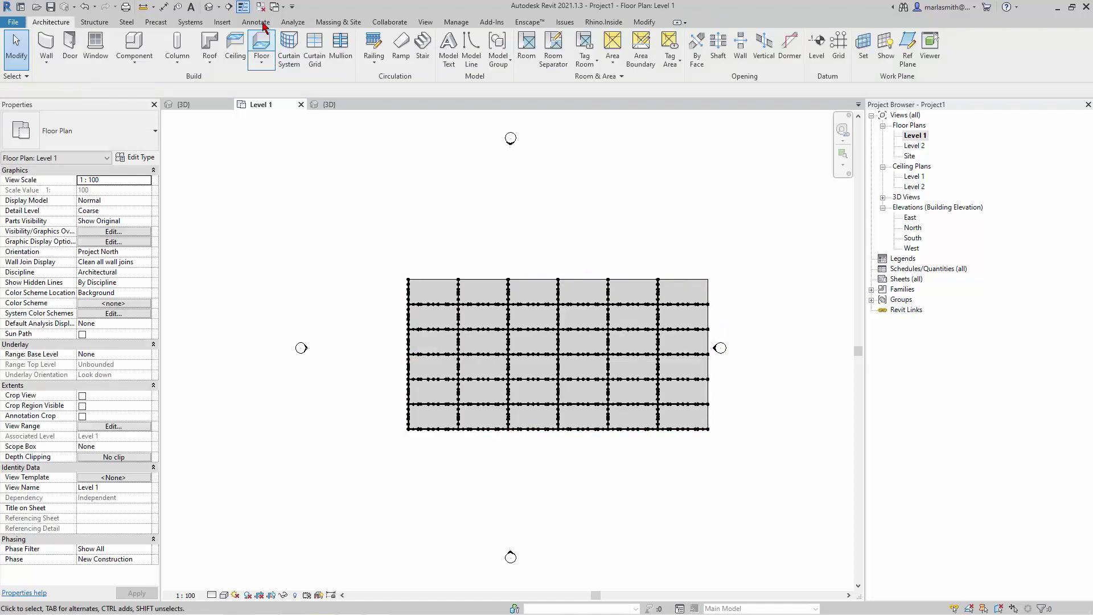
Examine the full 6 by 6 bamboo structure in 3D, checking its sides for missing framing.
left_click(210, 8)
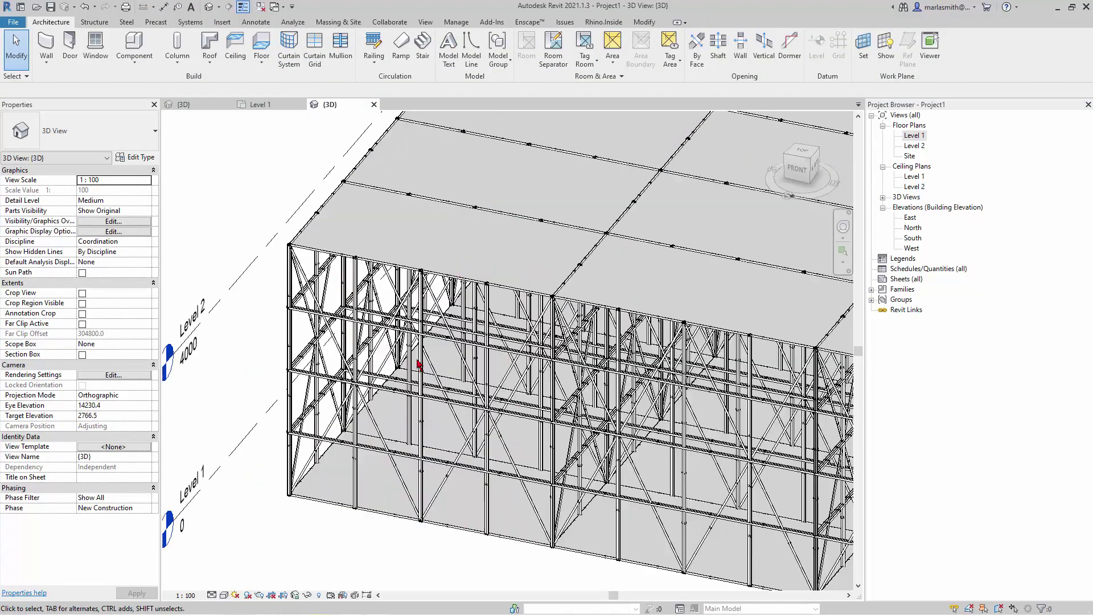
scroll(419, 365, "down", 5)
middle_click_drag(418, 364, 766, 410, "shift")
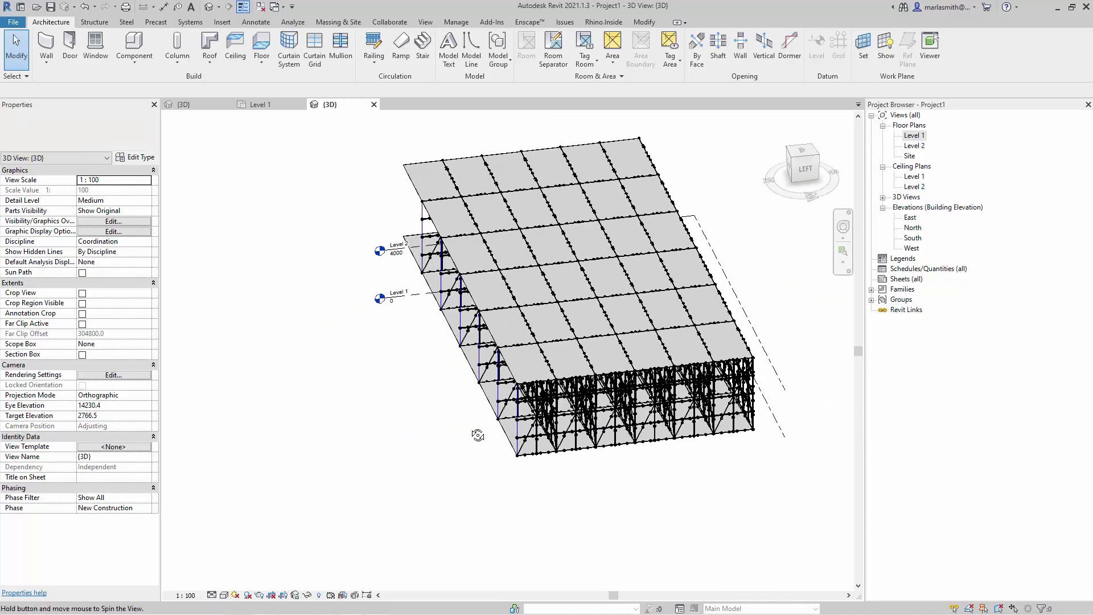
middle_click_drag(477, 436, 691, 427, "shift")
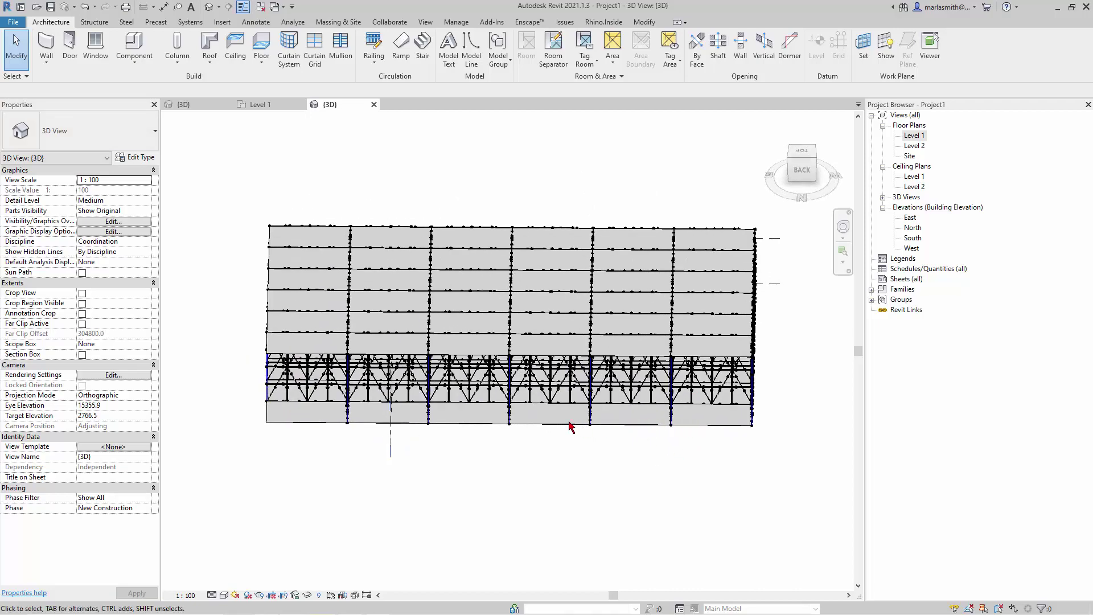
middle_click_drag(338, 444, 495, 439, "shift")
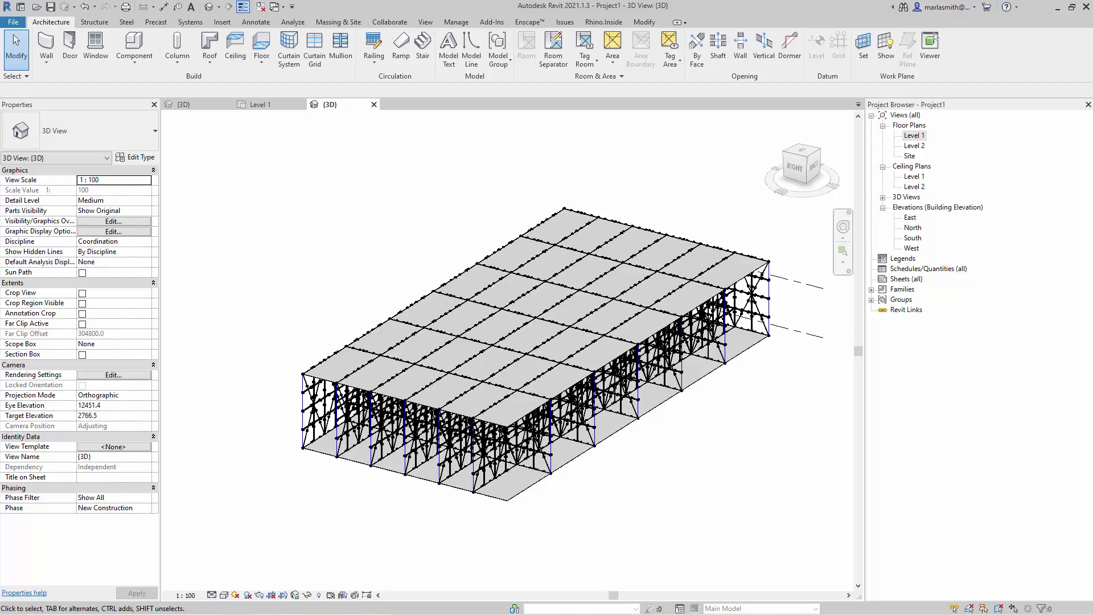
In the Bamboo Unit 636 family, create a vertical surface form from the floor's long reference line on the unframed side.
key("ctrl+Tab")
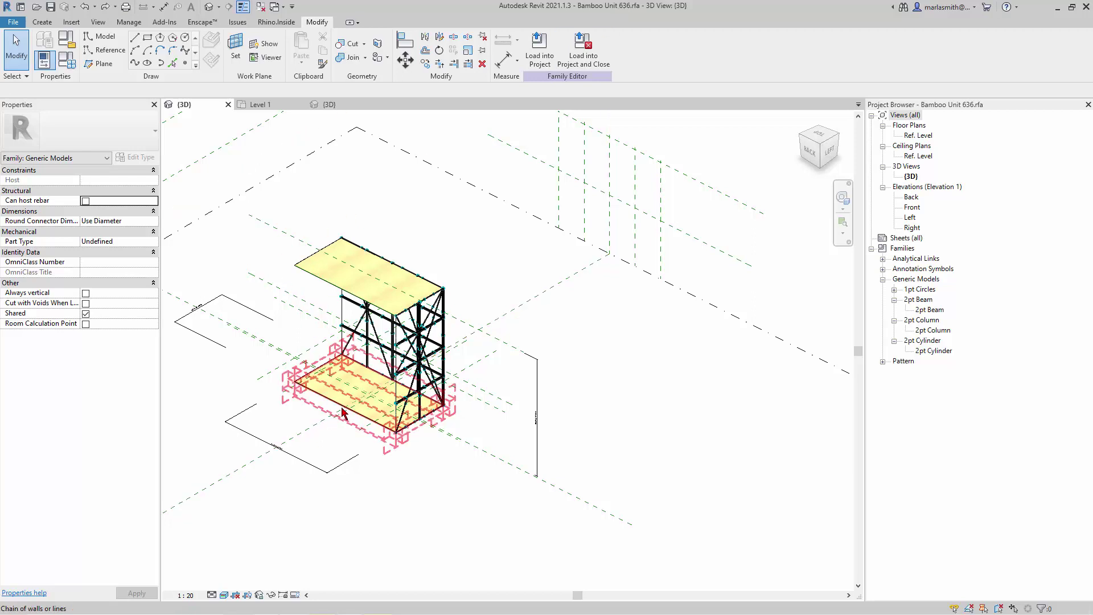
key("Tab")
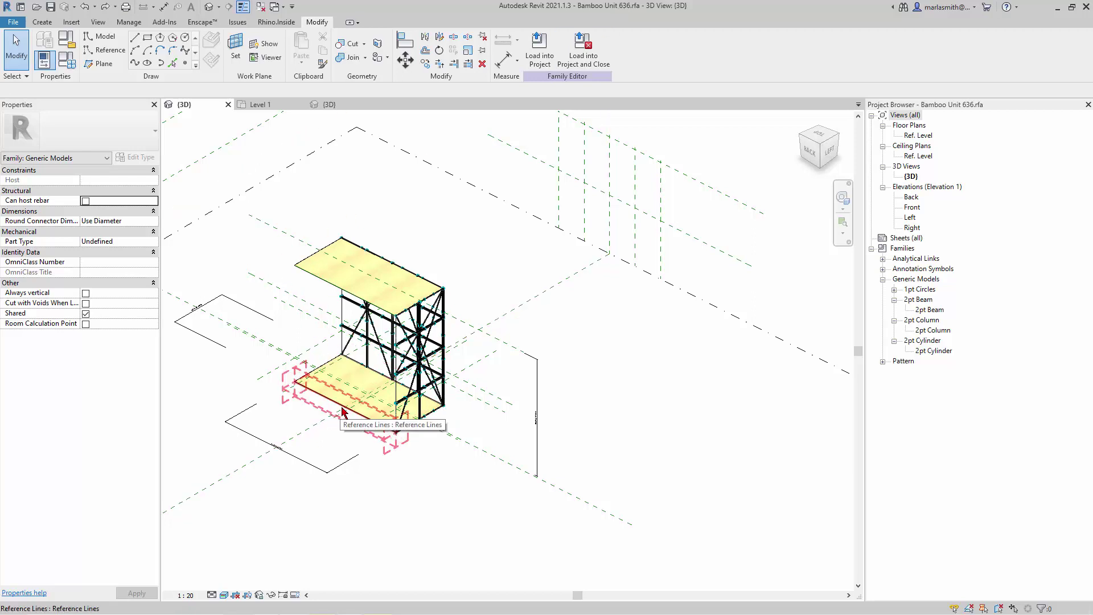
left_click(343, 411)
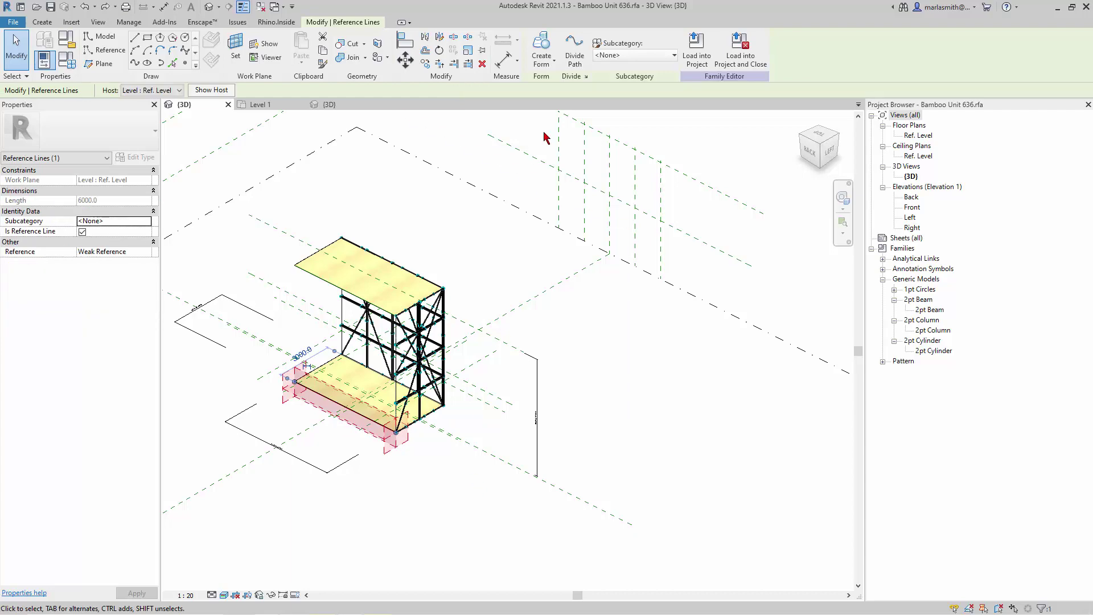
left_click(540, 52)
left_click(317, 364)
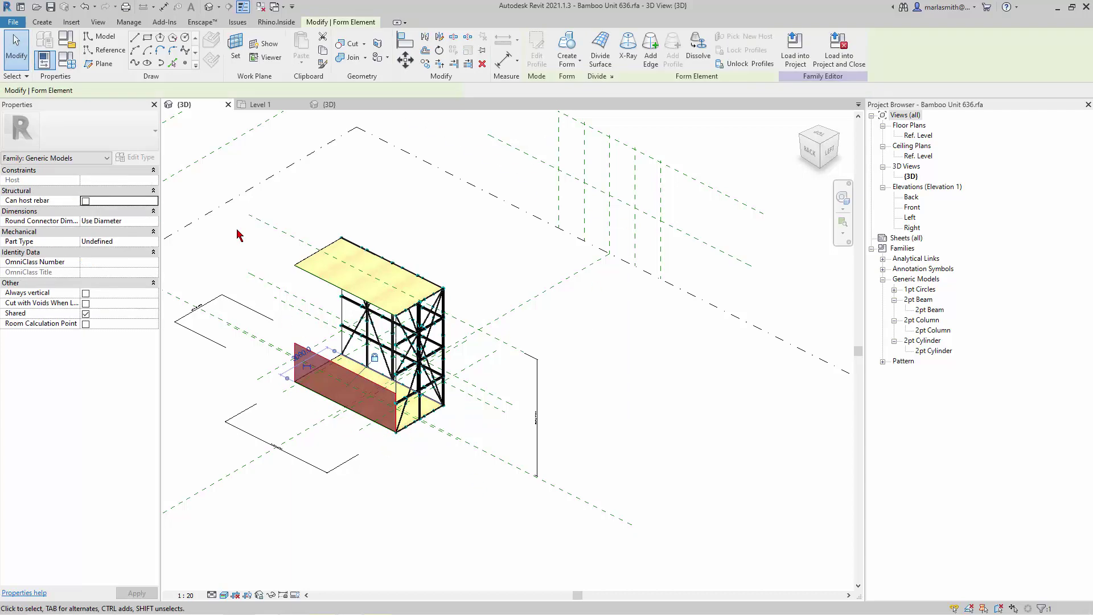
Associate the new vertical face's Positive Offset with the Box Height family parameter.
left_click(155, 180)
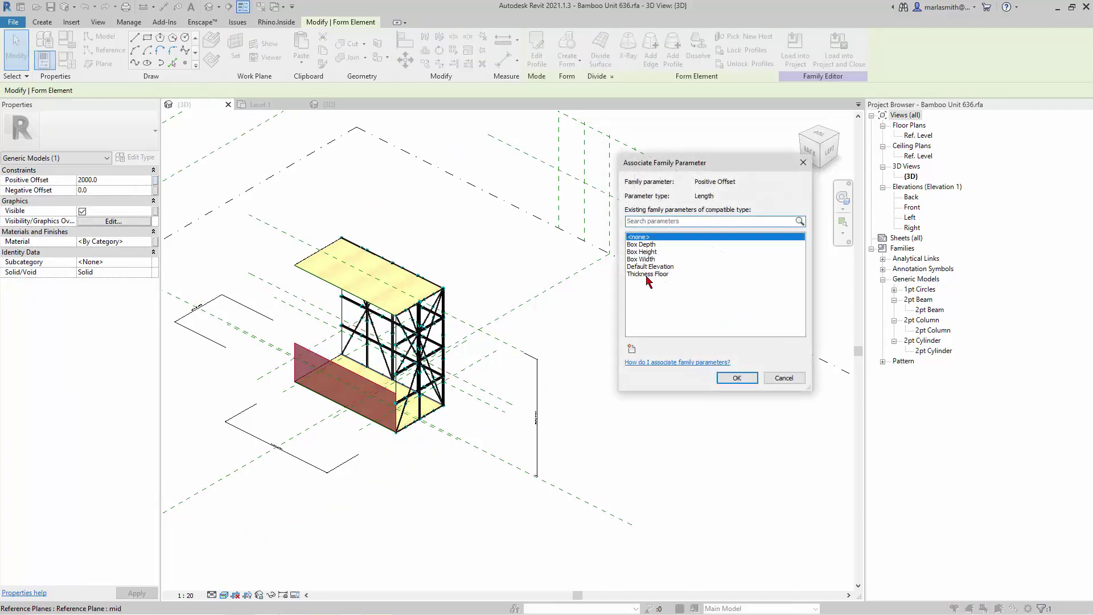
left_click(649, 252)
left_click(743, 384)
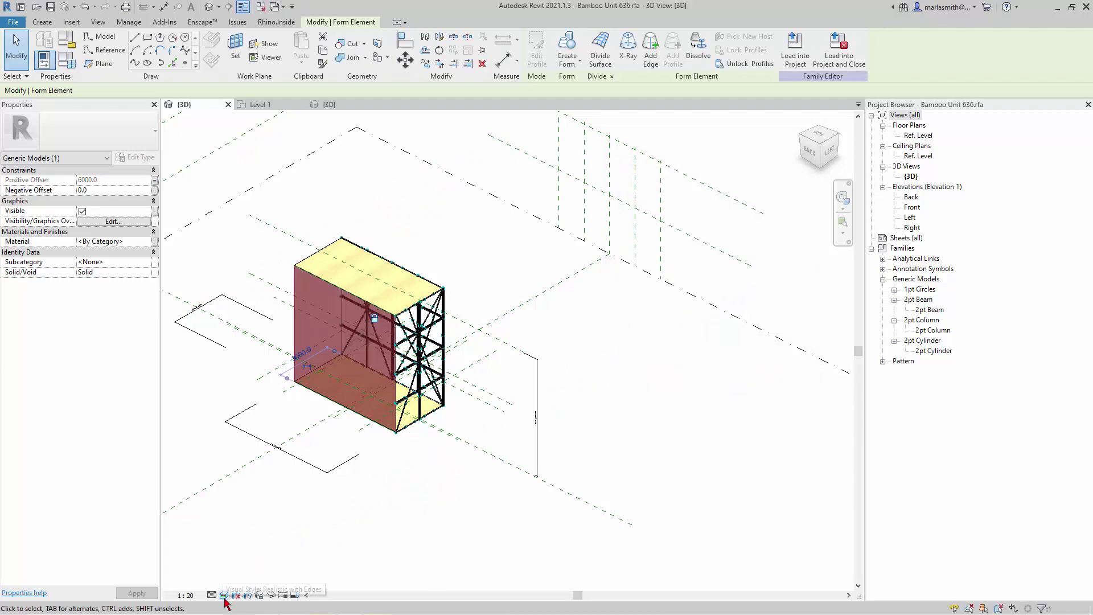
Isolate the new face and divide its surface, linking the U and V grid numbers to parameters u 1 and v 1.
left_click(271, 596)
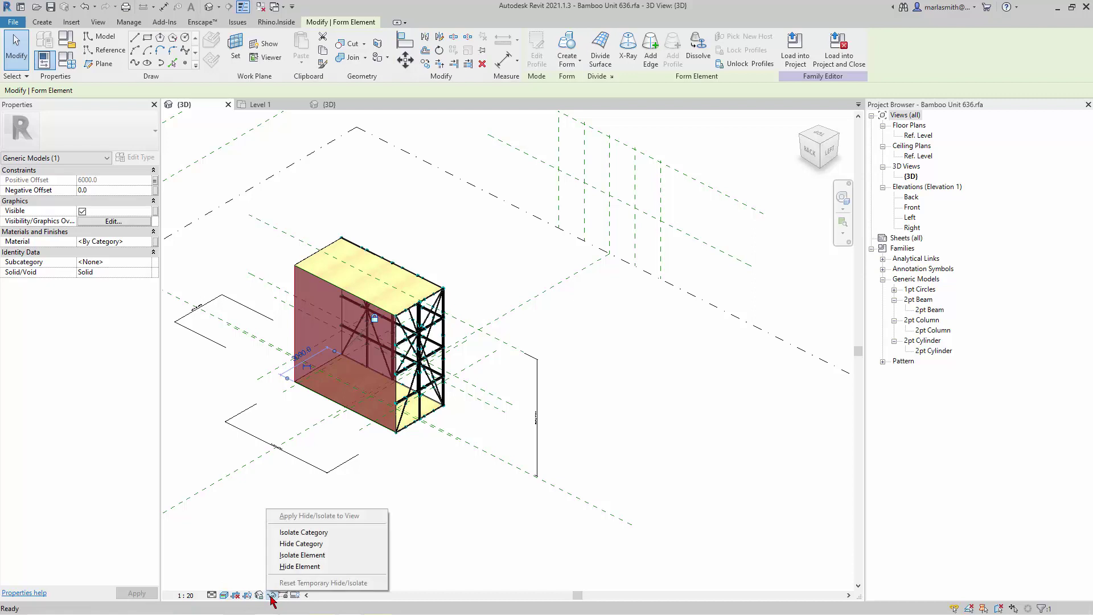
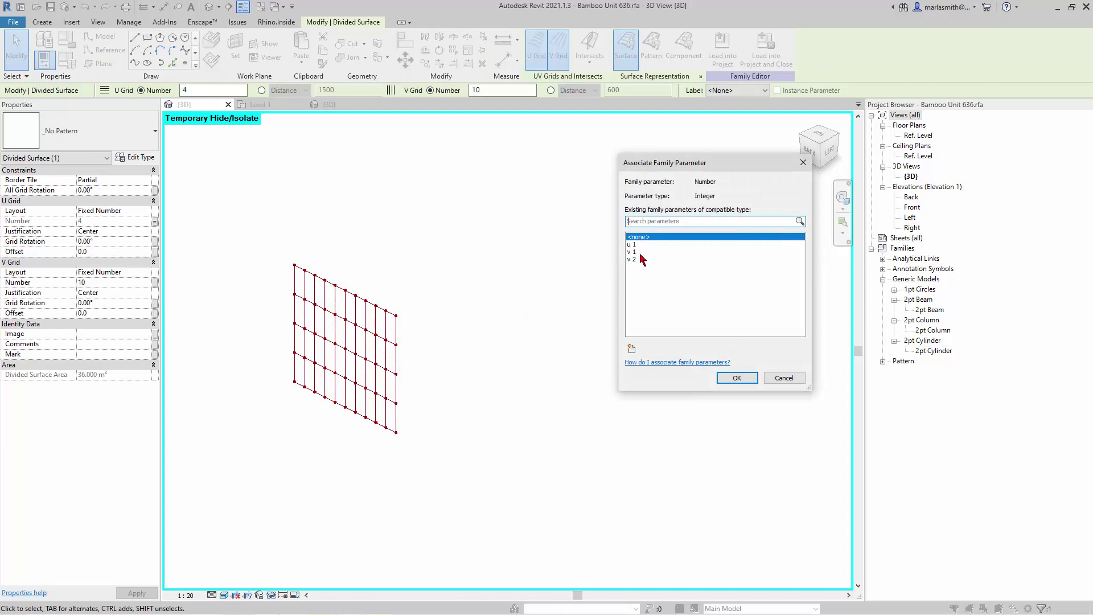
left_click(642, 260)
left_click(738, 378)
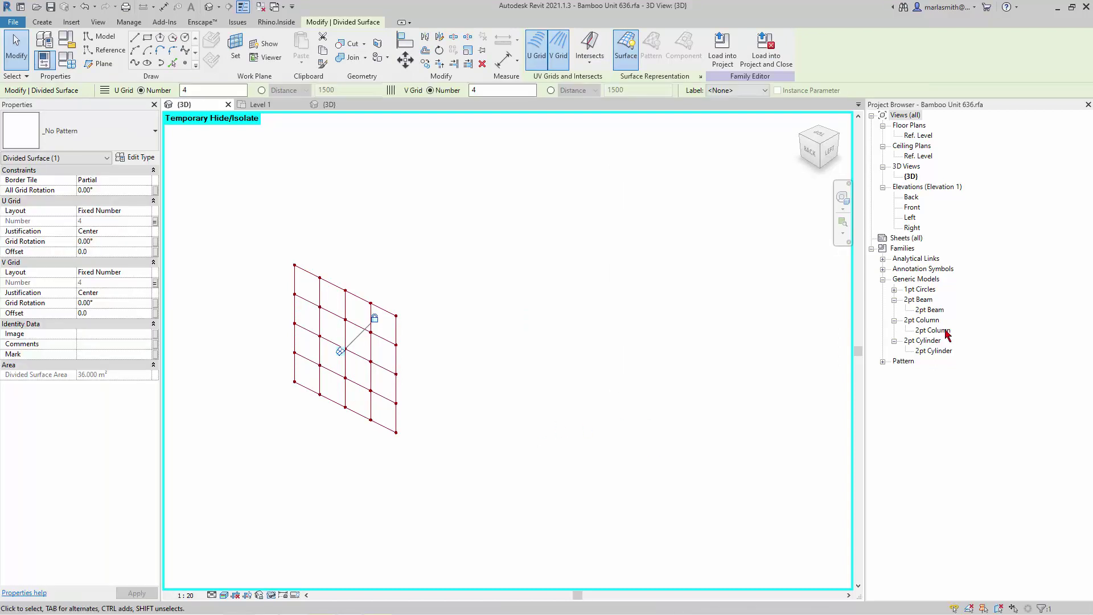
Place a 2pt Beam along the middle horizontal grid line of the divided face, from edge to edge.
left_click_drag(928, 313, 378, 361)
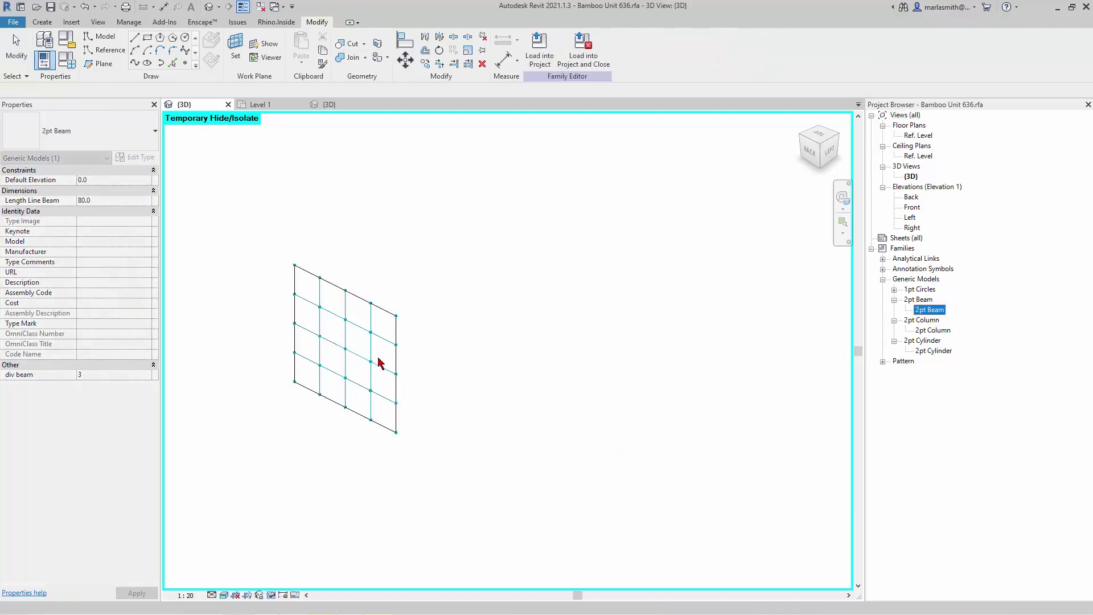
left_click(396, 374)
left_click(295, 325)
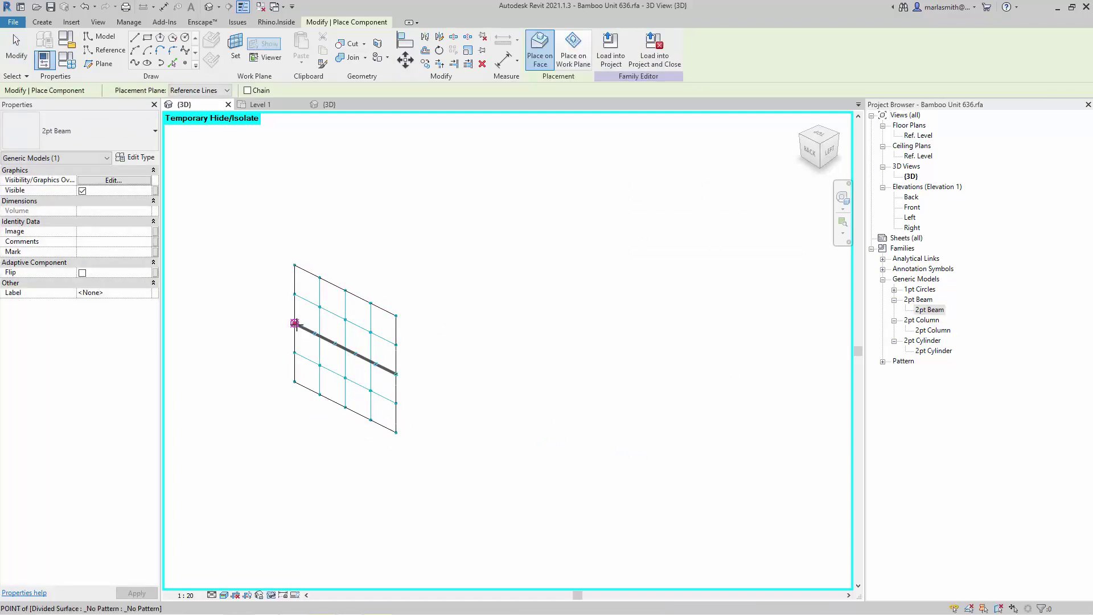
key("Escape")
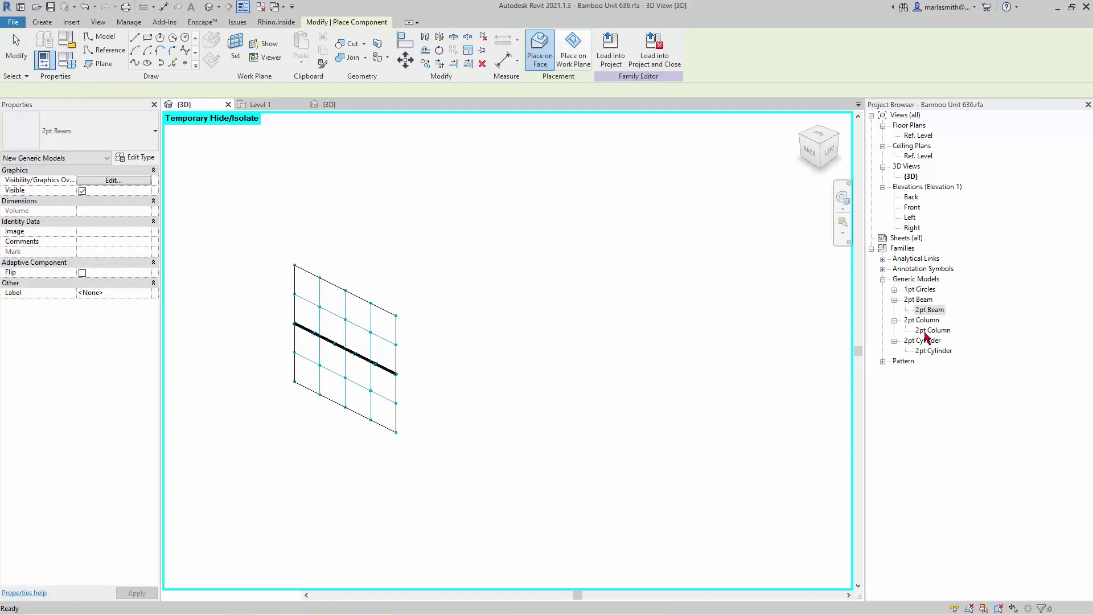
Place a 2pt Column from base to top along the vertical grid line just inside the face's right edge.
left_click_drag(931, 331, 339, 401)
left_click(343, 406)
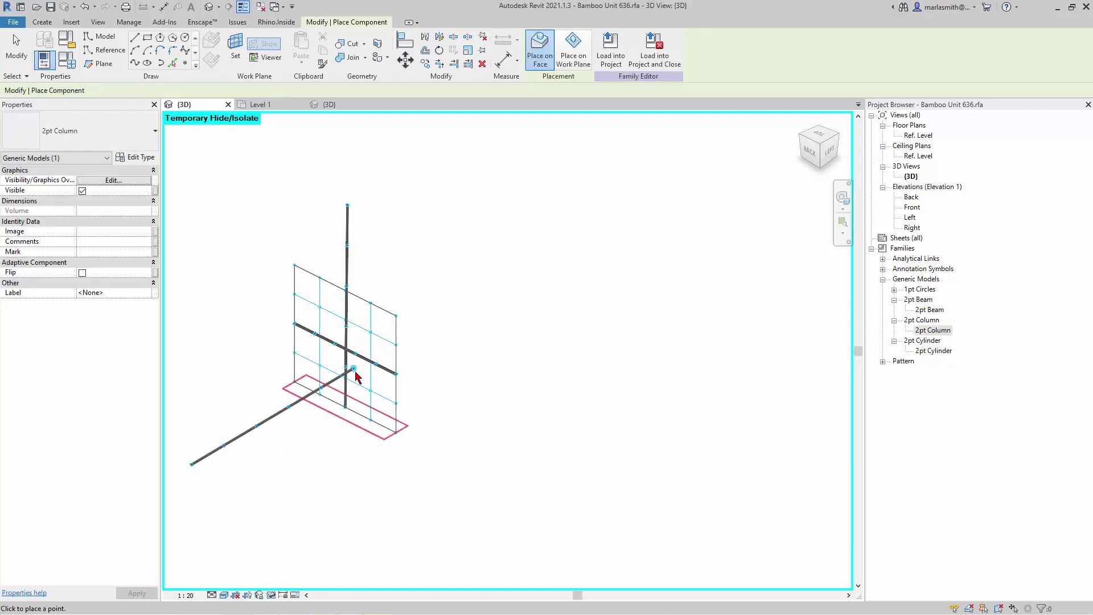
key("Escape")
left_click(370, 419)
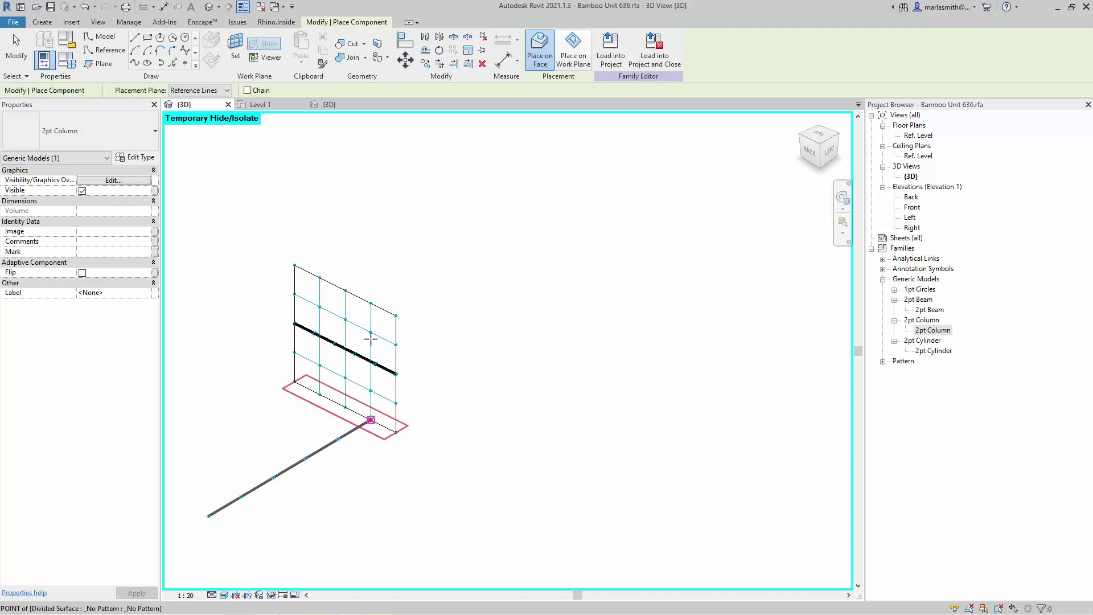
left_click(371, 303)
Place two 2pt Cylinder diagonals forming a V, from both upper corners of the face to the midpoint of its base.
left_click(934, 351)
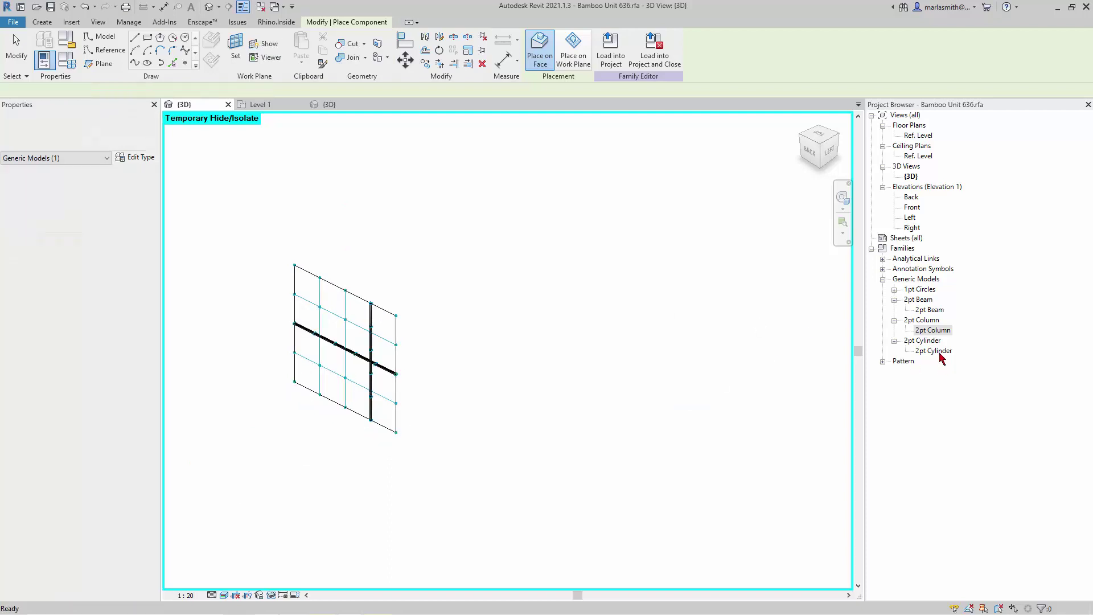
left_click_drag(381, 344, 319, 358)
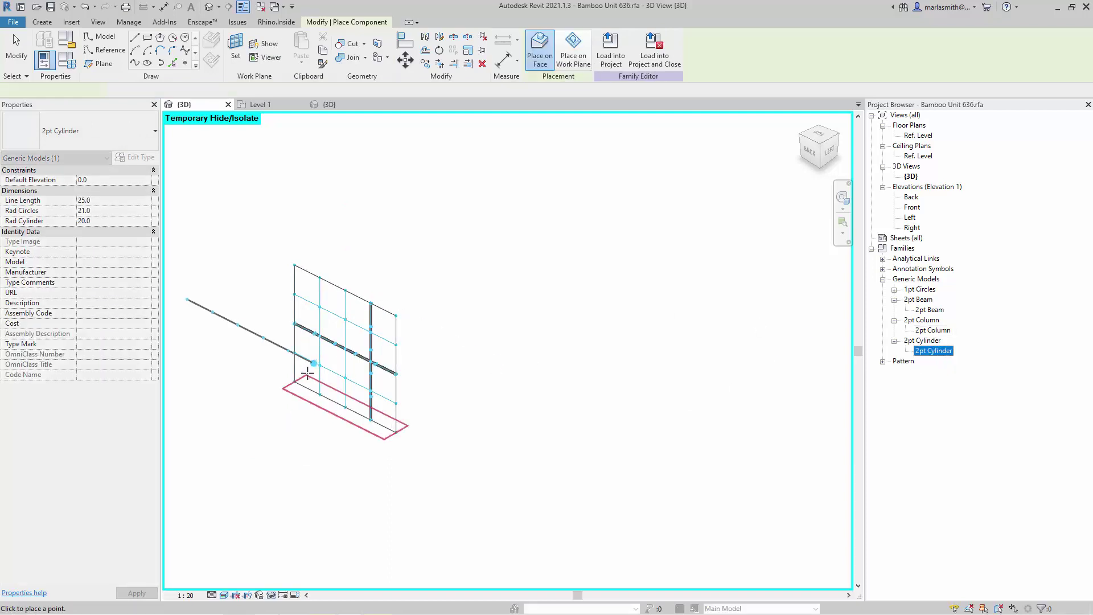
left_click(294, 265)
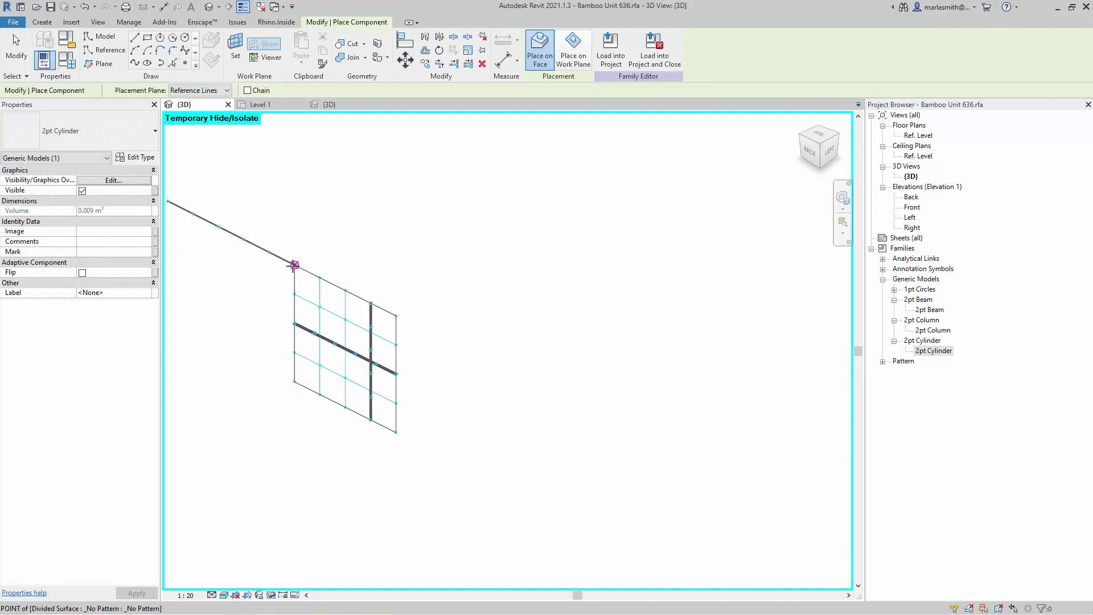
left_click(345, 408)
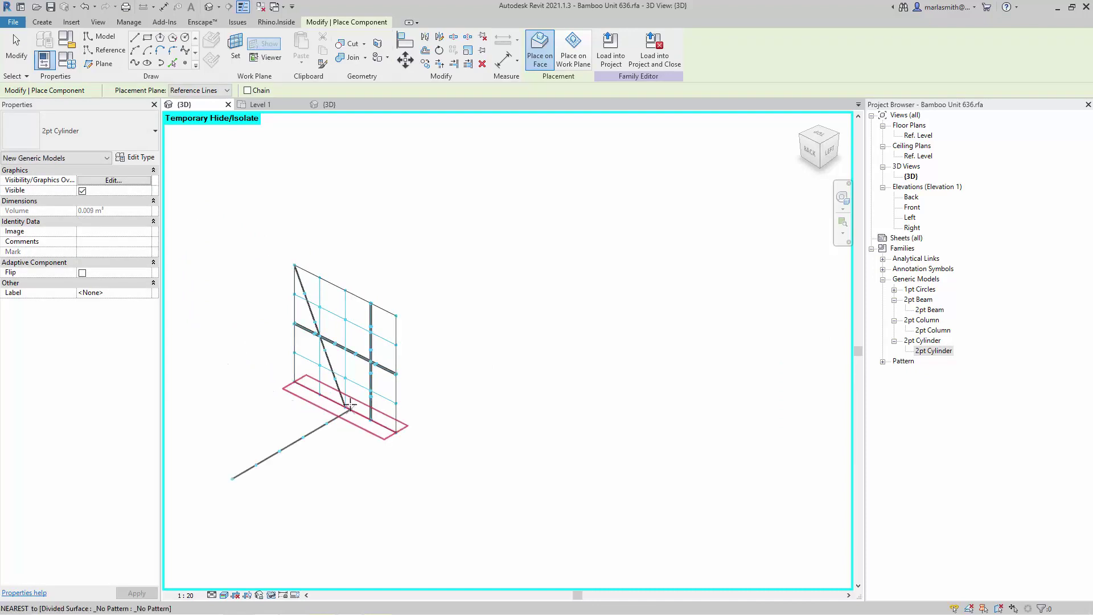
left_click(396, 315)
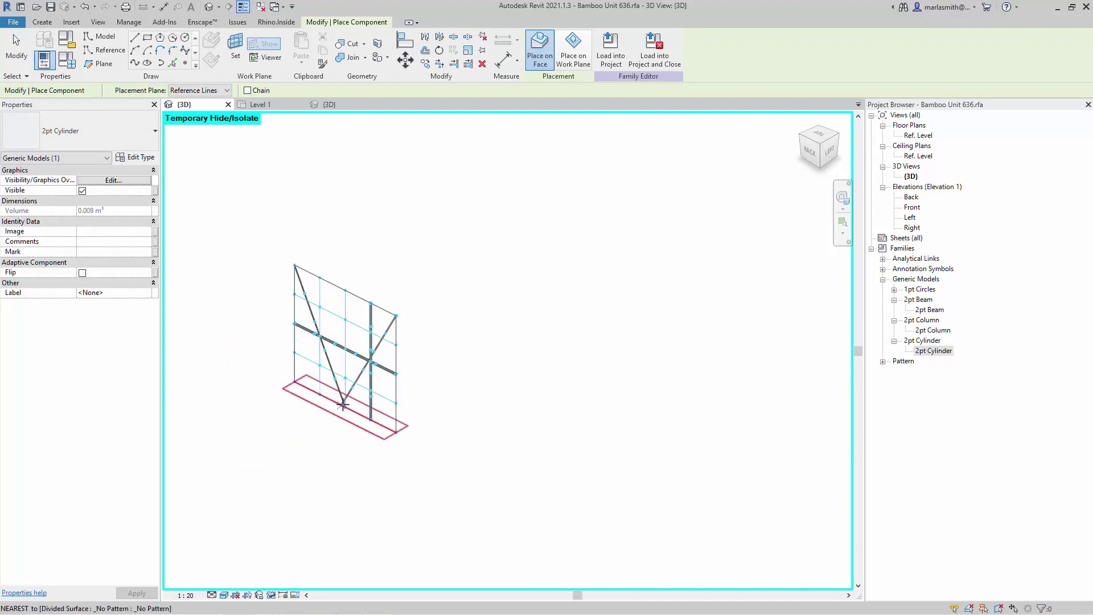
left_click(345, 407)
key("Escape")
key("Escape")
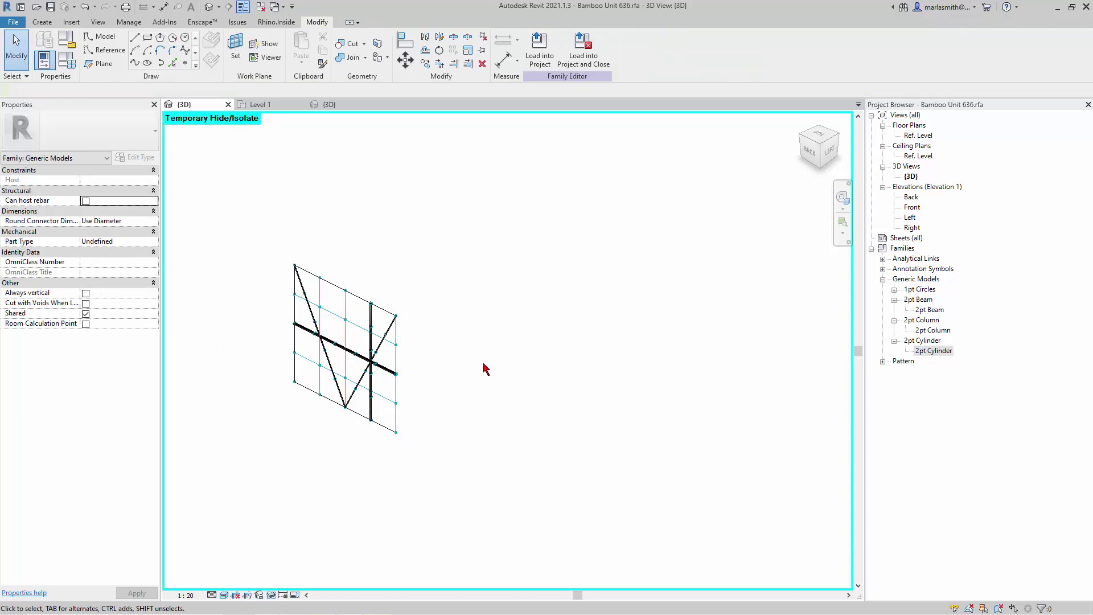
Repeat the 2pt Beam and the 2pt Column across all grid lines of the divided face.
left_click(354, 358)
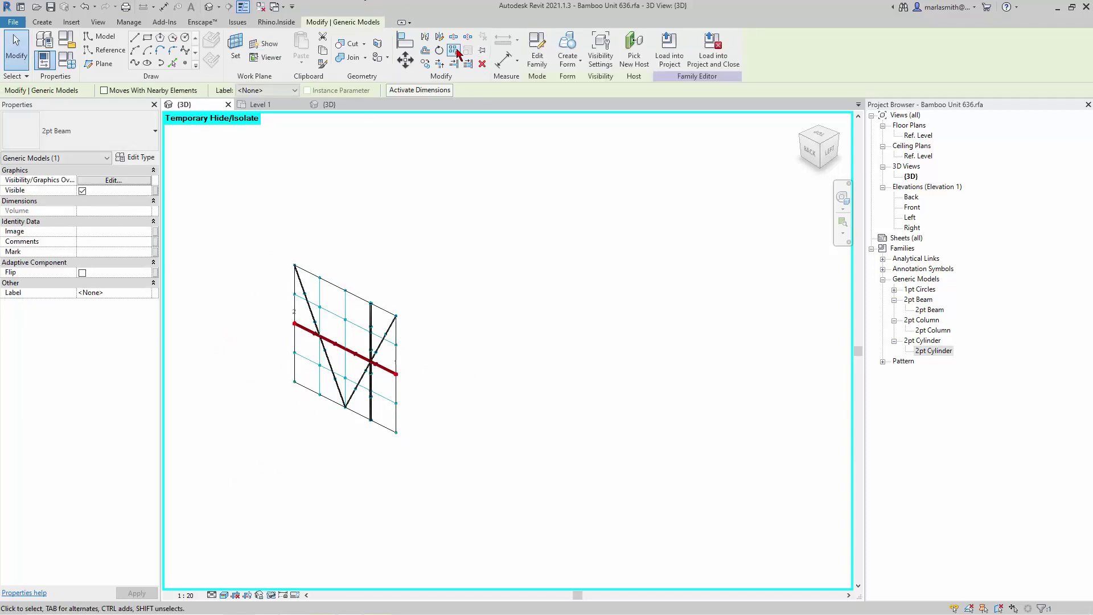
left_click(457, 54)
left_click(379, 344)
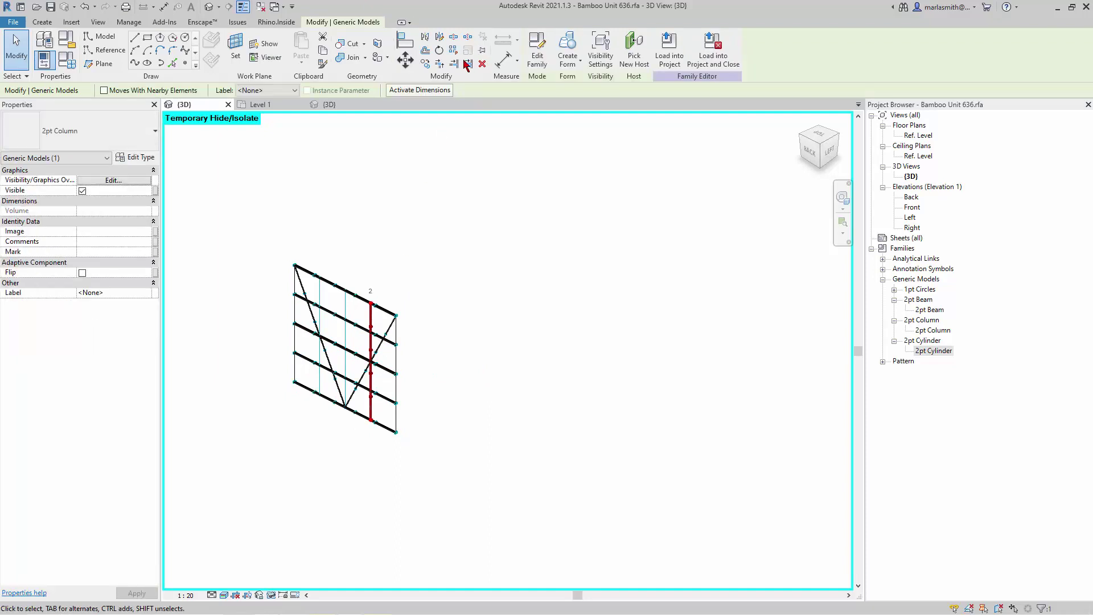
left_click(458, 54)
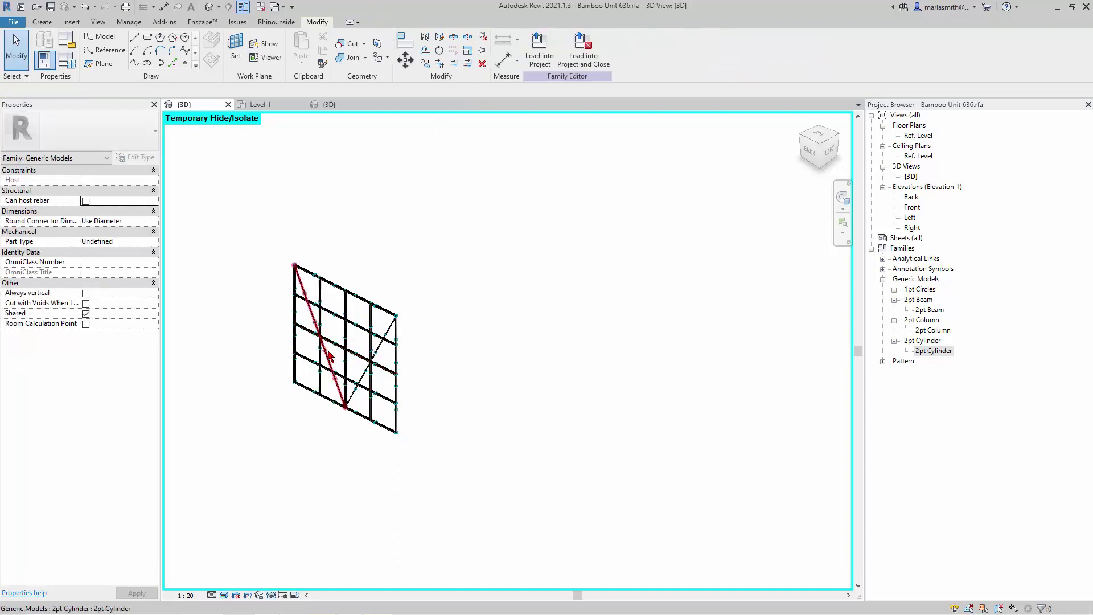
Repeat both 2pt Cylinder diagonals across the divided face to form the cross bracing.
left_click(458, 54)
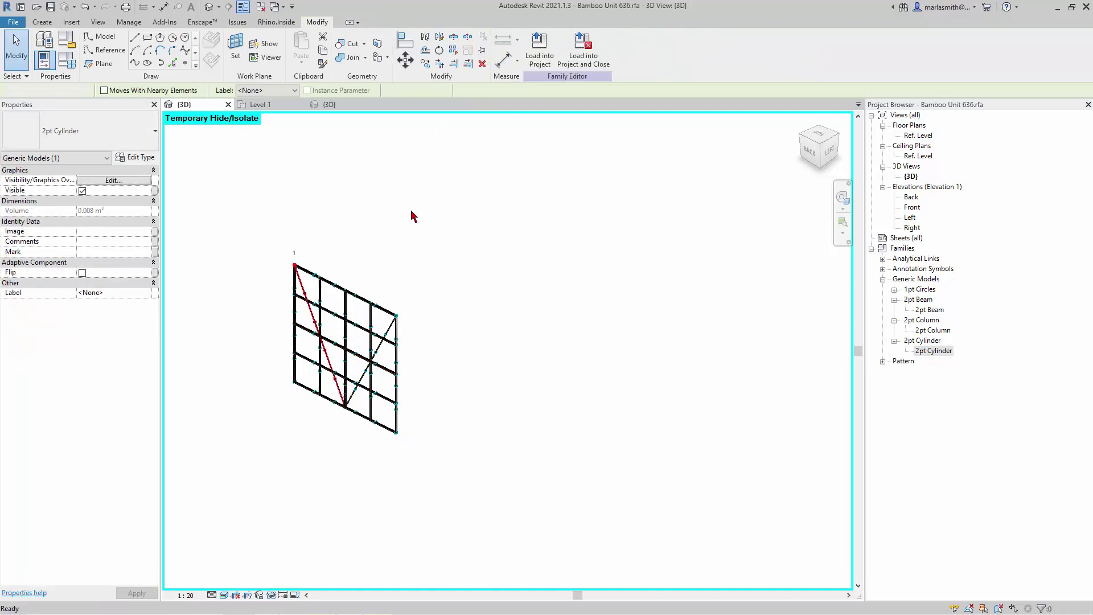
left_click(366, 383)
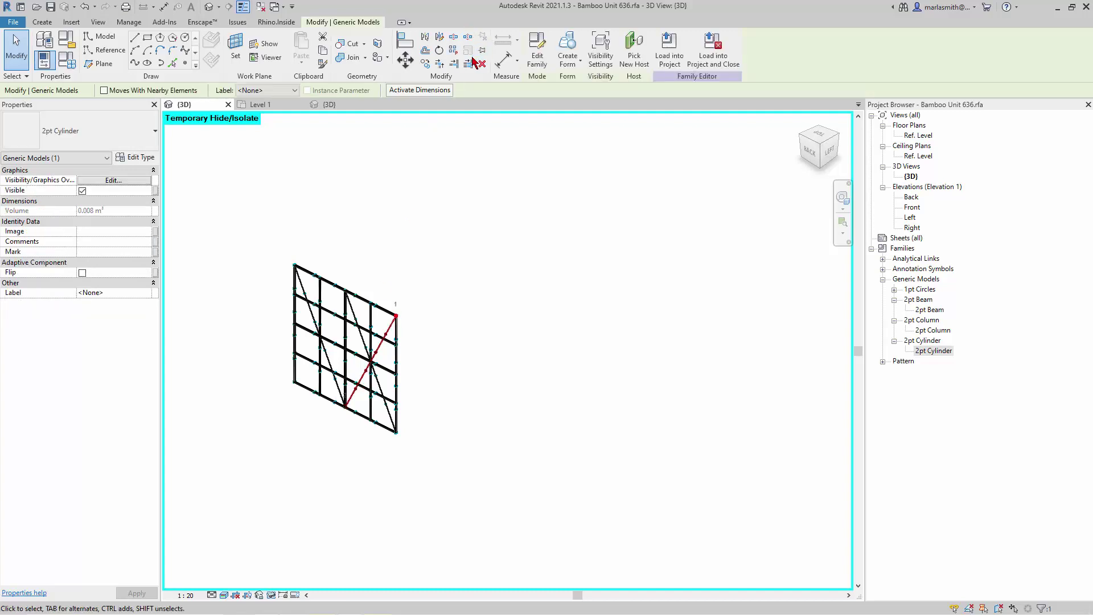
left_click(453, 54)
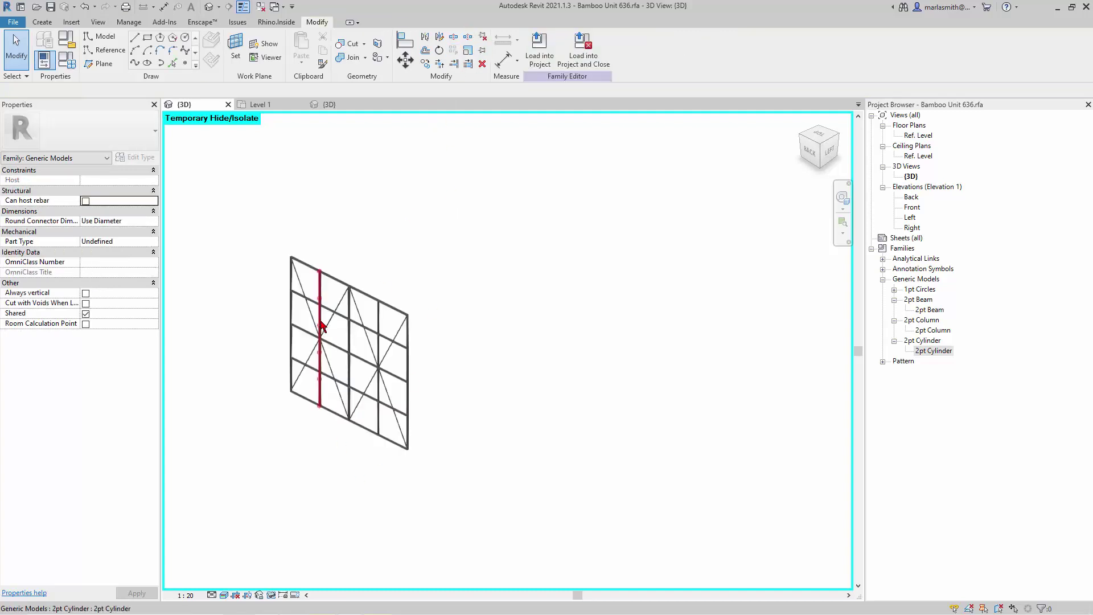
Change the repeated beams along the face's upper and lower edges from 2pt Beam to the 2pt Cylinder type.
scroll(320, 325, "up", 2)
key("Tab")
key("Tab")
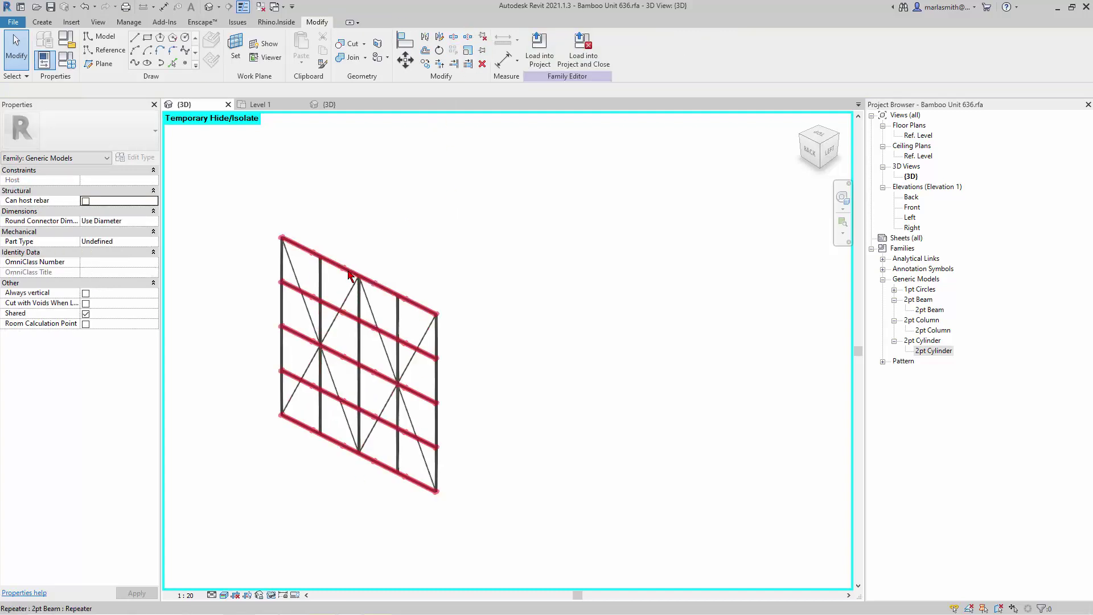
left_click(350, 276)
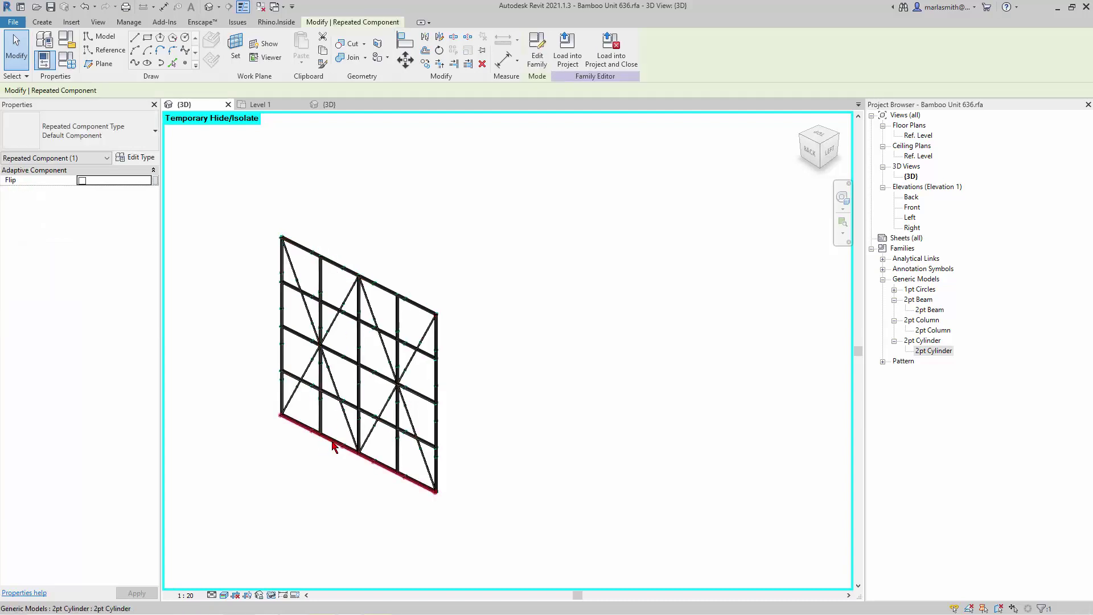
key("Tab")
key("Tab")
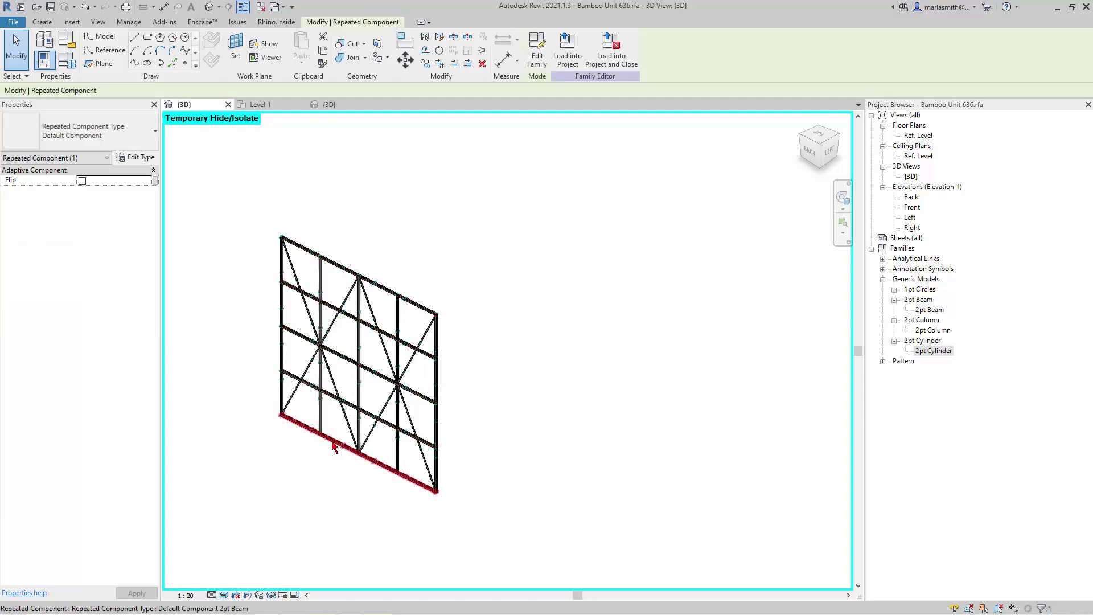
left_click(333, 443)
left_click(80, 131)
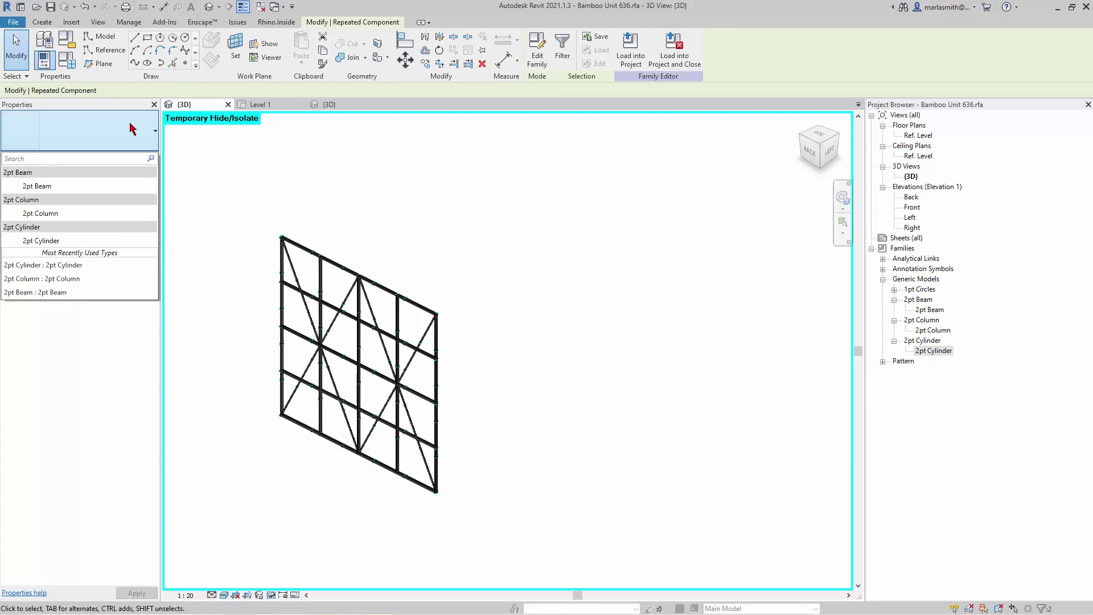
left_click(89, 251)
left_click(432, 248)
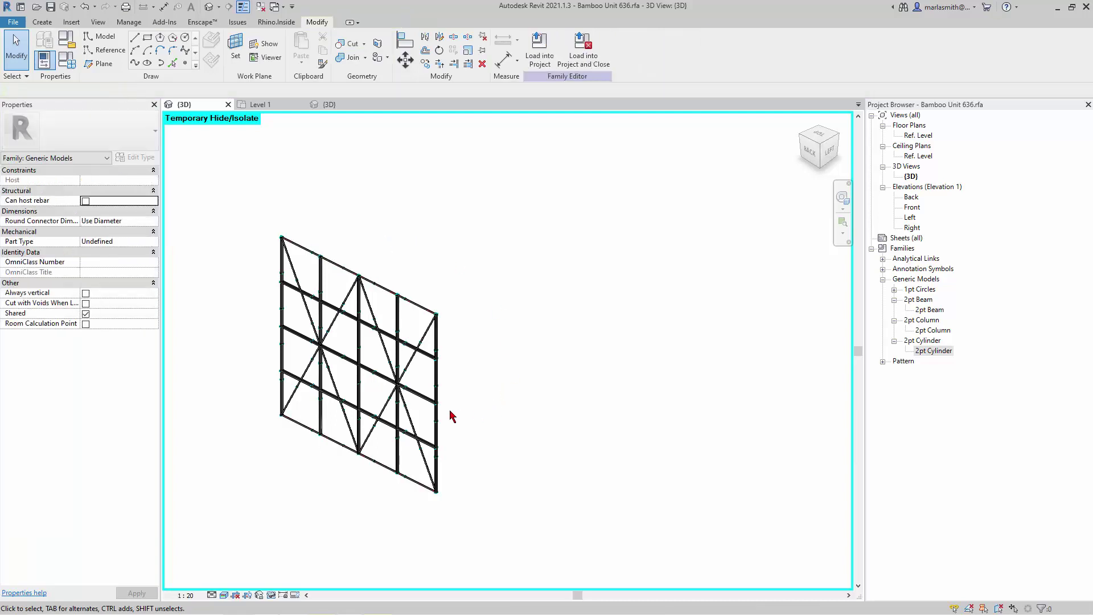
Delete the repeated 2pt Column along the face's left vertical edge.
left_click(285, 308)
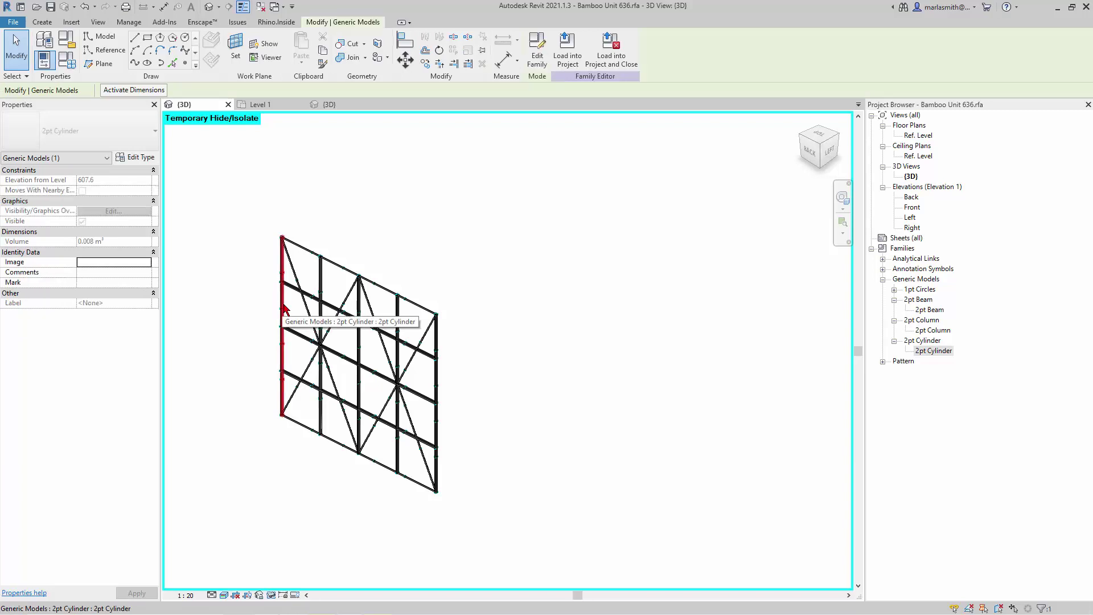
key("Tab")
key("Tab")
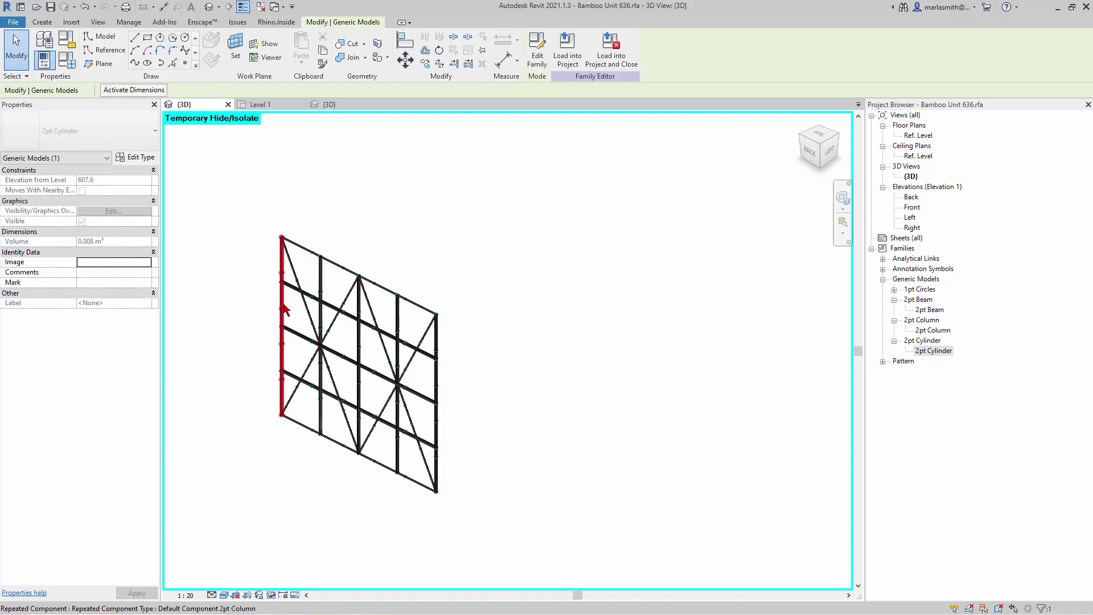
left_click(285, 308)
key("Escape")
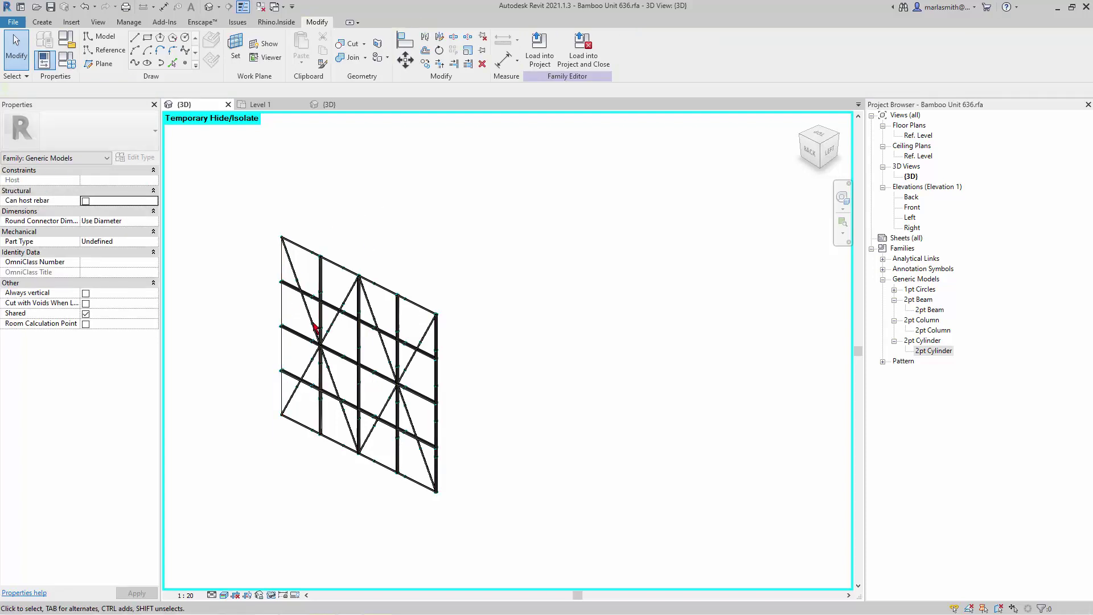
Reset the temporary isolation to bring back the whole bamboo unit, and save the family.
left_click(283, 595)
left_click(310, 579)
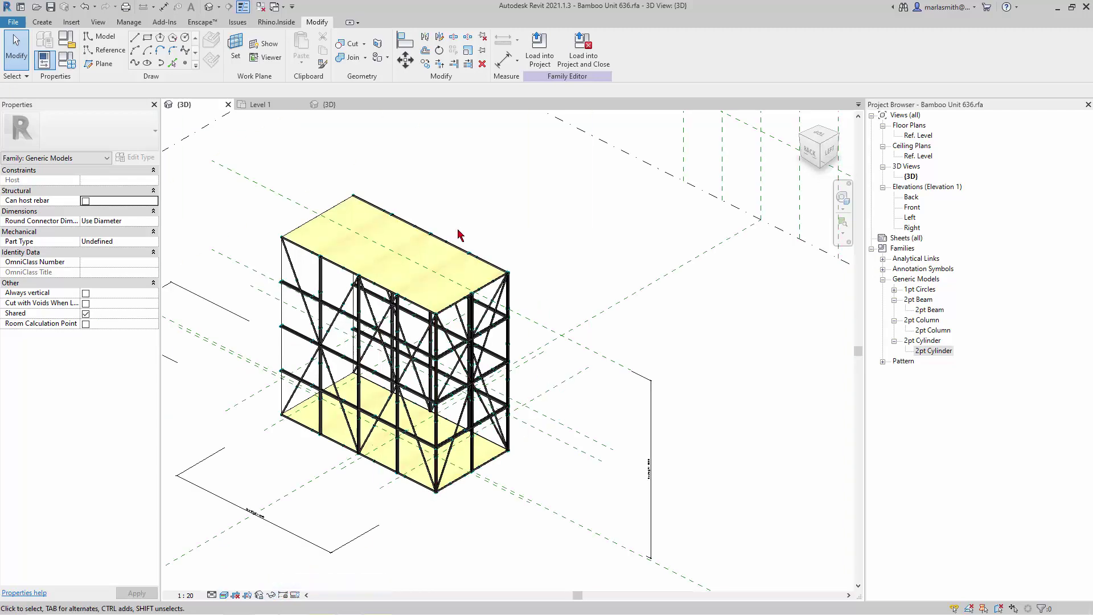
scroll(457, 234, "down", 2)
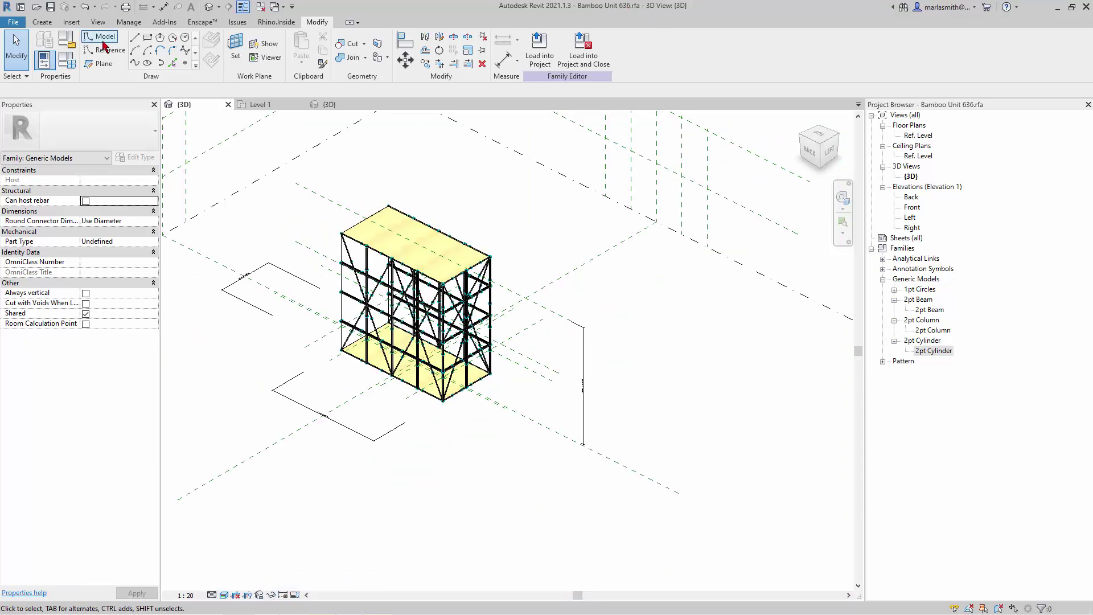
left_click(50, 8)
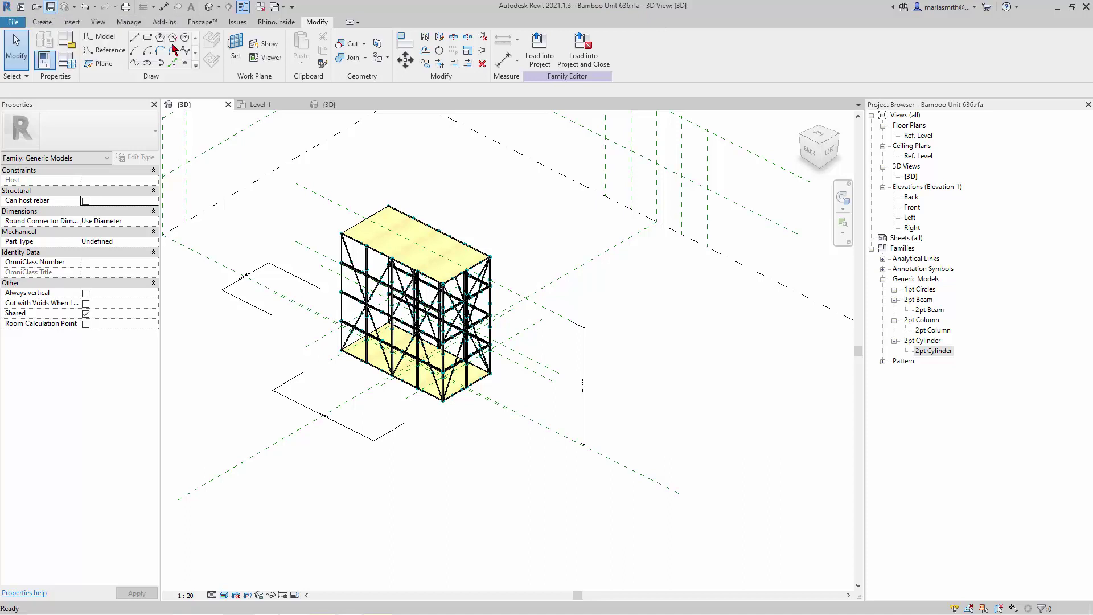
Load the Bamboo Unit 636 family into Project1 and place one instance above the array in the Level 1 plan.
left_click(538, 59)
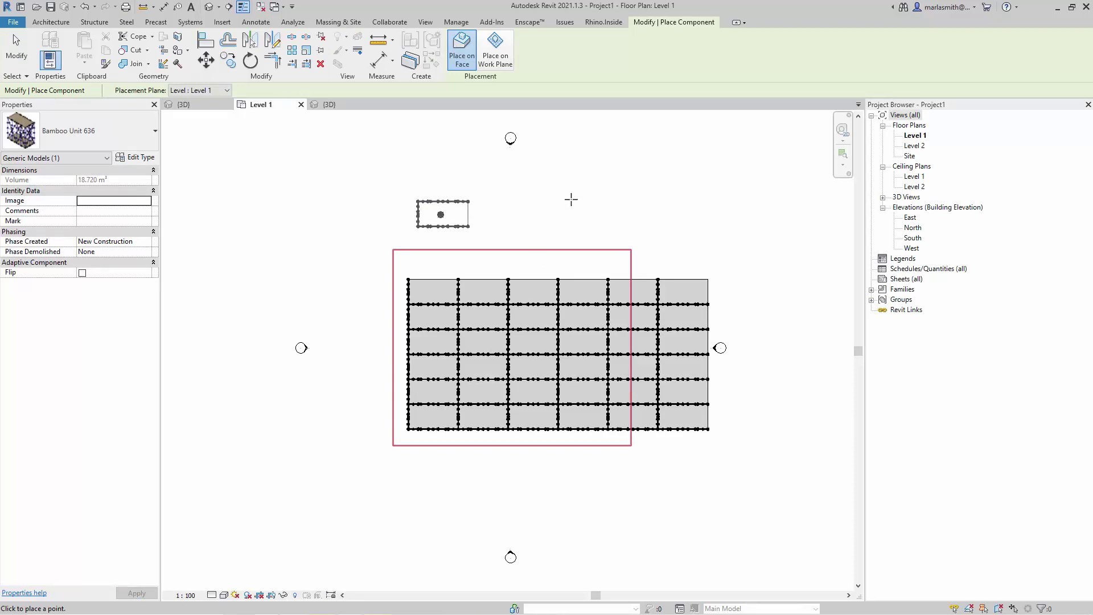
key("Escape")
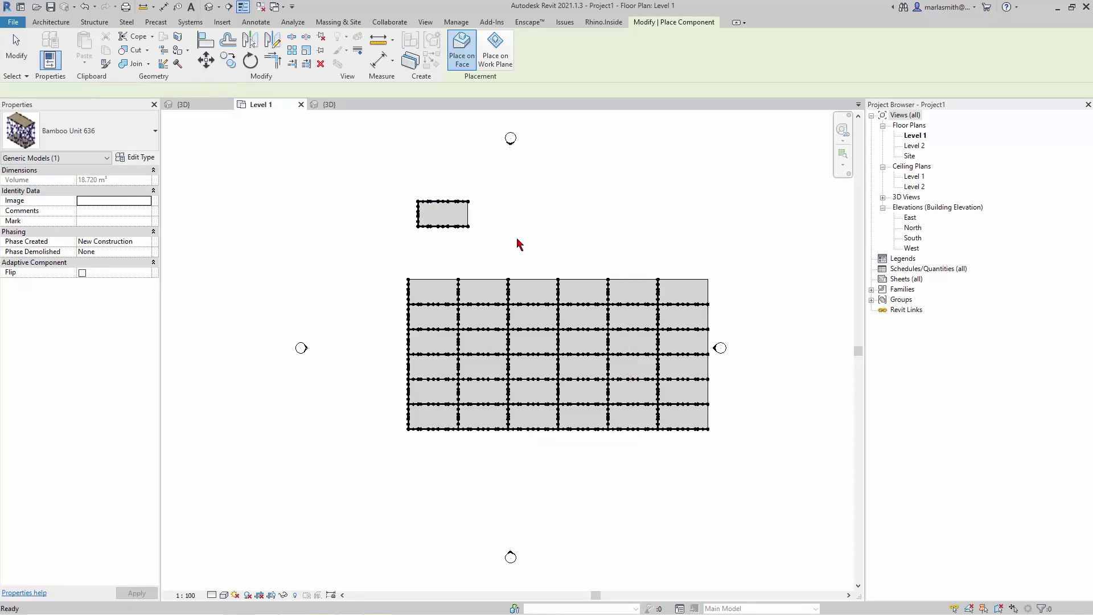
Change the first five units of the array's upper row to the Bamboo Unit 636 type and dismiss the duplicate-instance warning.
left_click(455, 290)
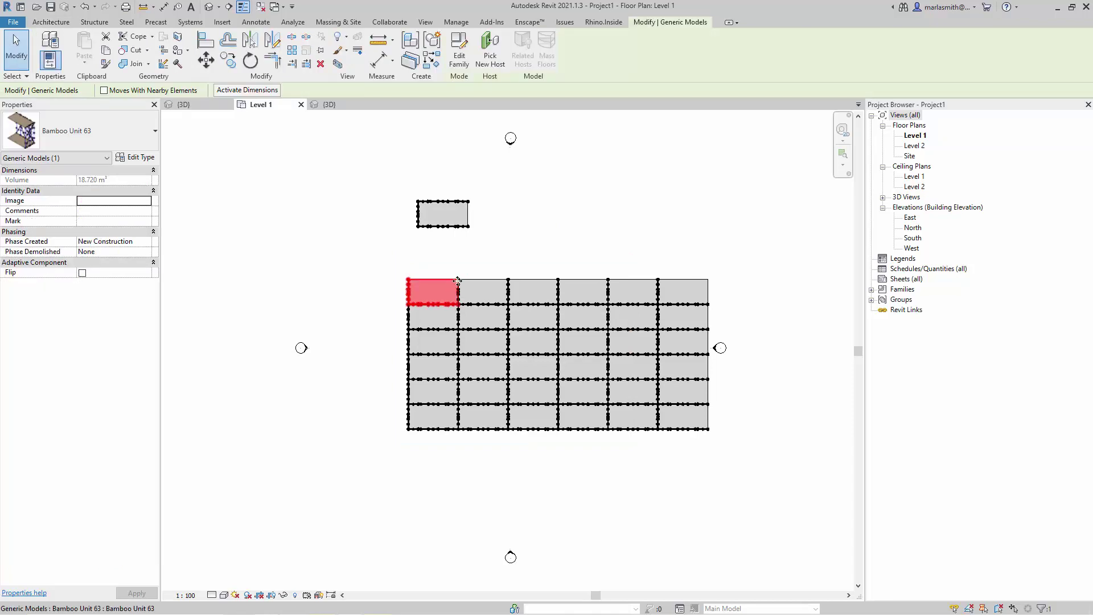
left_click(484, 283, "ctrl")
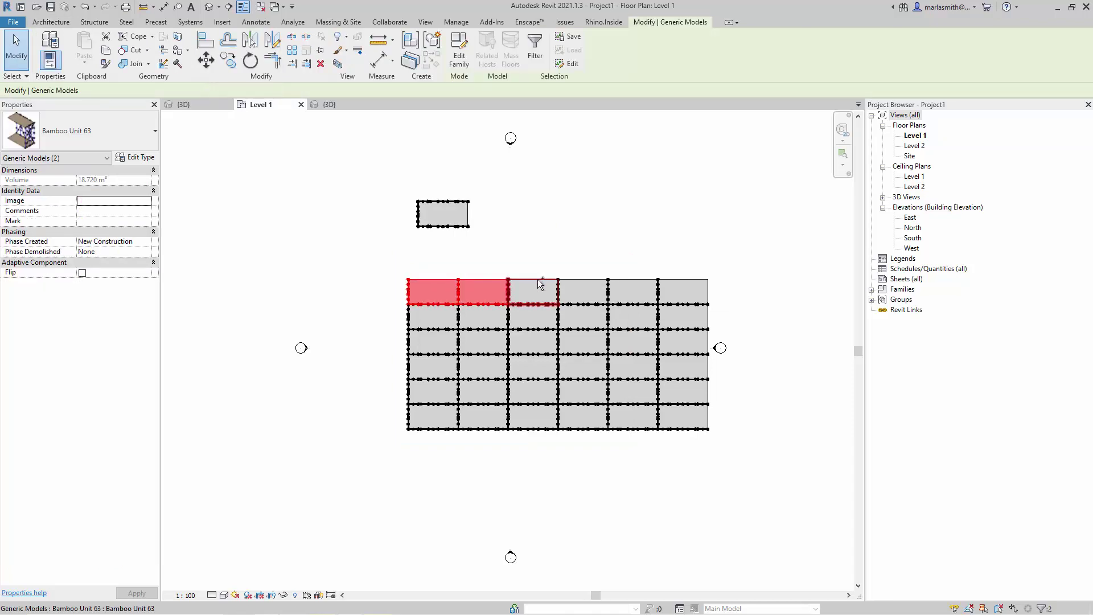
left_click(537, 283, "ctrl")
left_click(585, 283, "ctrl")
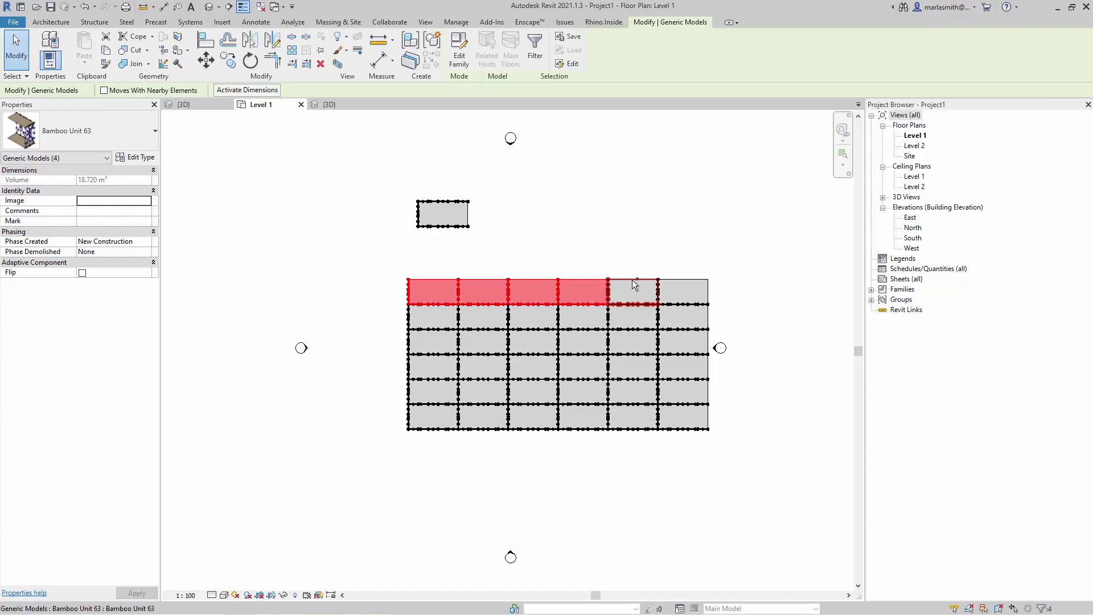
left_click(633, 280, "ctrl")
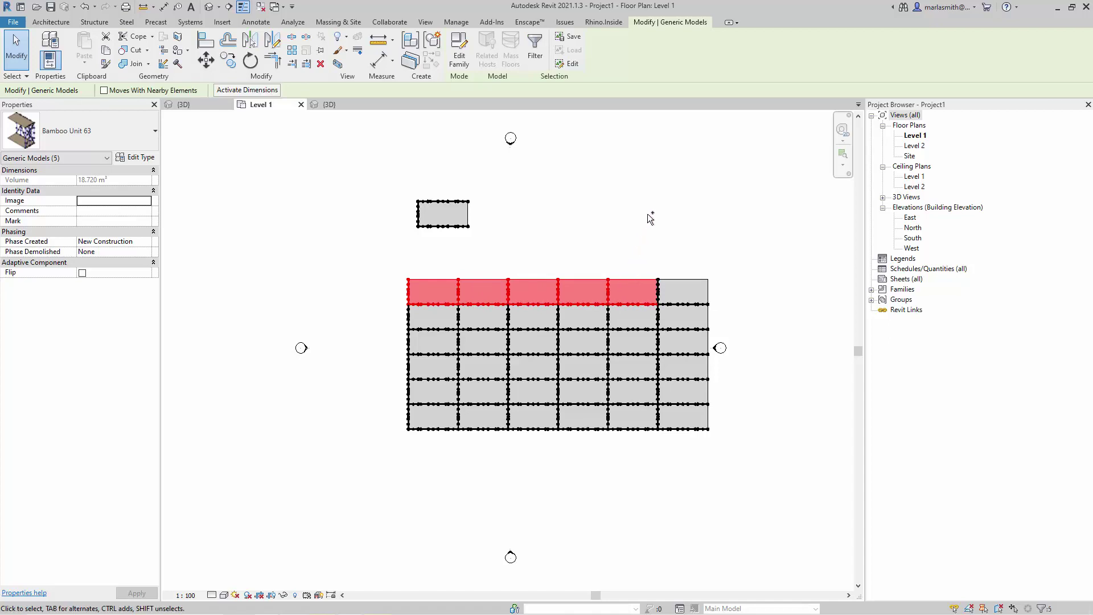
left_click(153, 134)
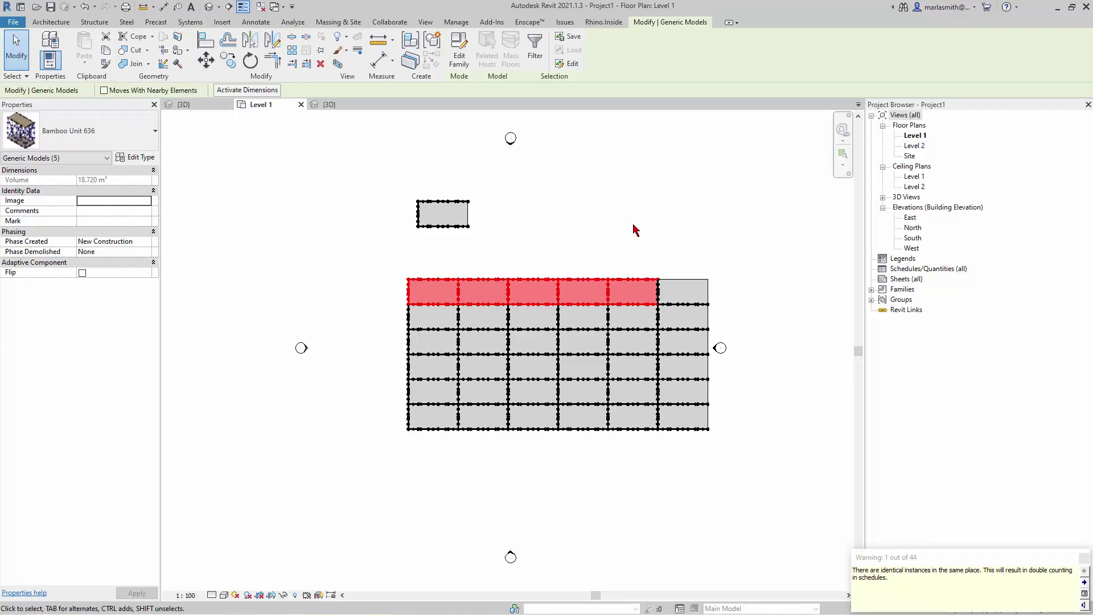
left_click(1084, 558)
left_click(712, 233)
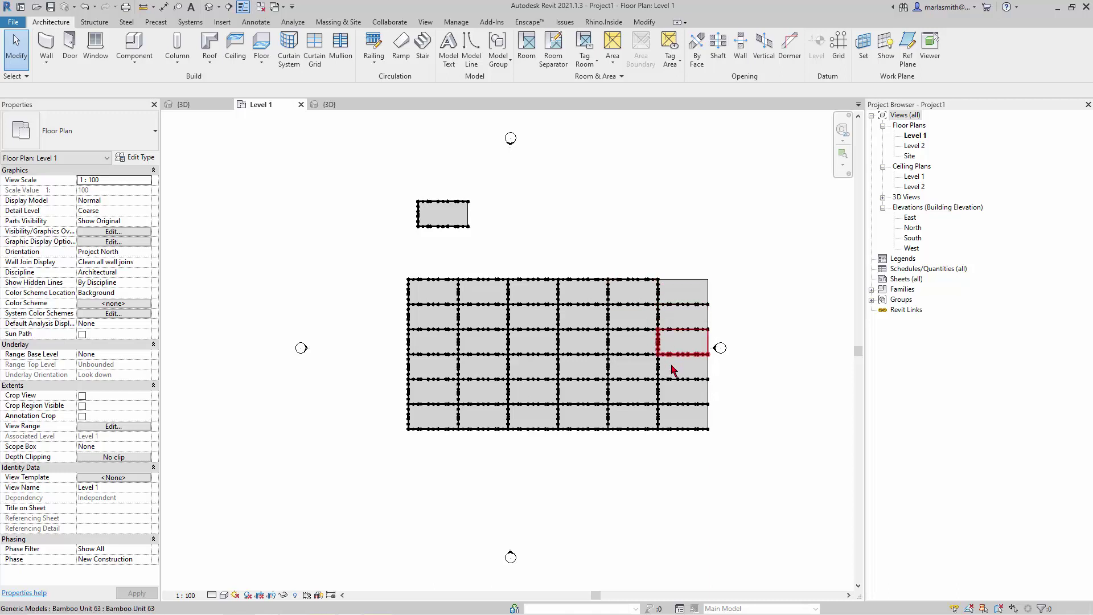
Delete the loose Bamboo Unit 636 instance placed above the array.
left_click(444, 227)
key("Delete")
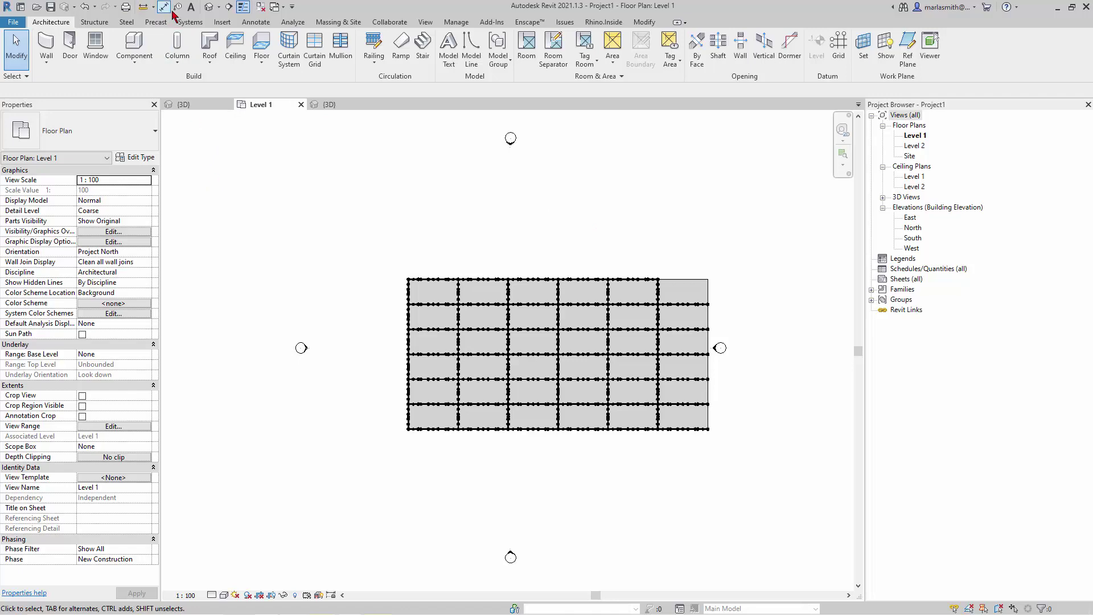
Save the project as "Bamboo project" in the Bamboo Families folder.
left_click(51, 6)
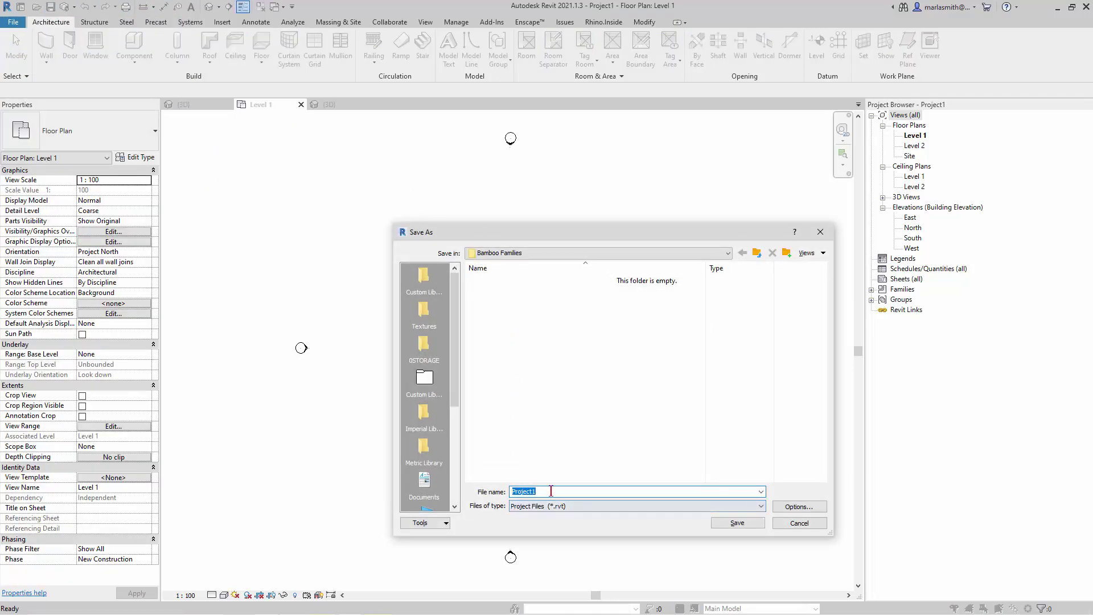
type("Ba")
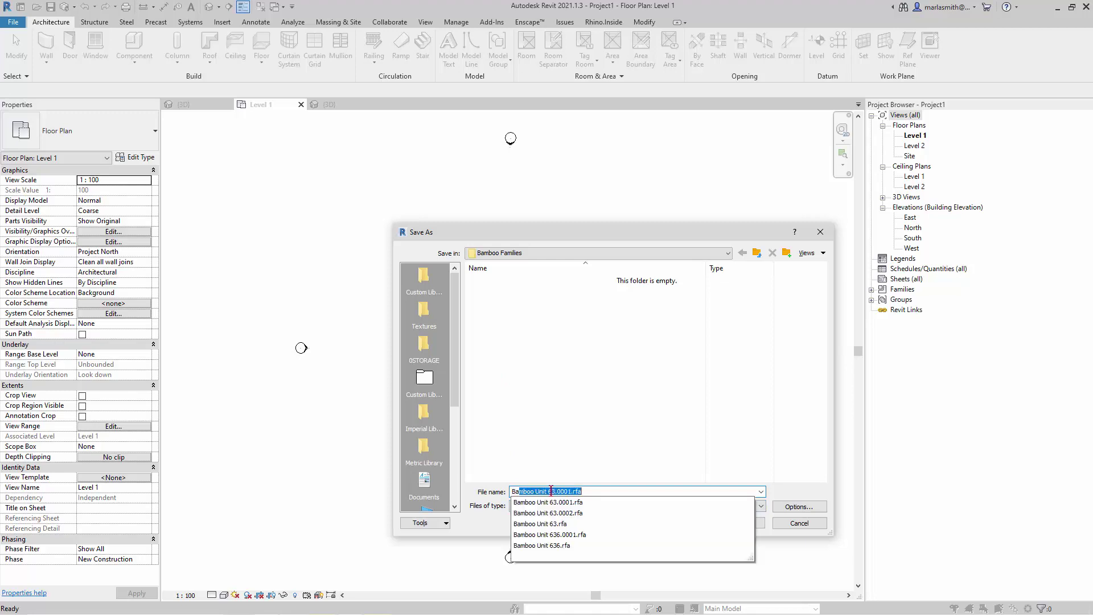
type("mboo project")
key("Return")
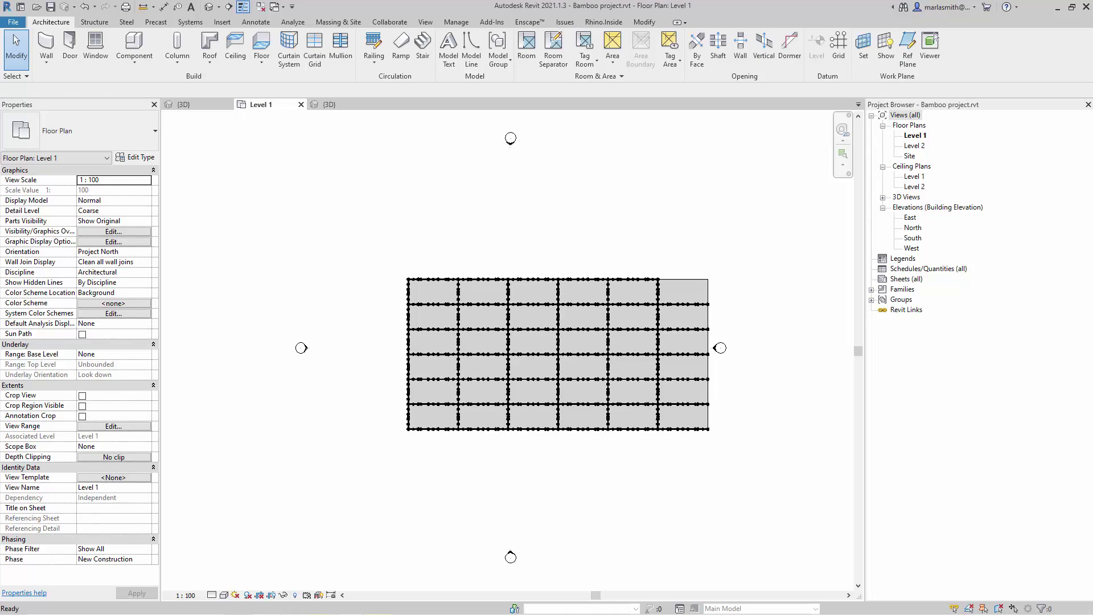
In File Explorer, delete the backups 2pt Cylinder.0001, Bamboo Unit 63.0001, Bamboo Unit 63.0002 and Bamboo Unit 636.0001 from Bamboo Families, and close the window.
left_click(265, 604)
left_click_drag(725, 108, 683, 114)
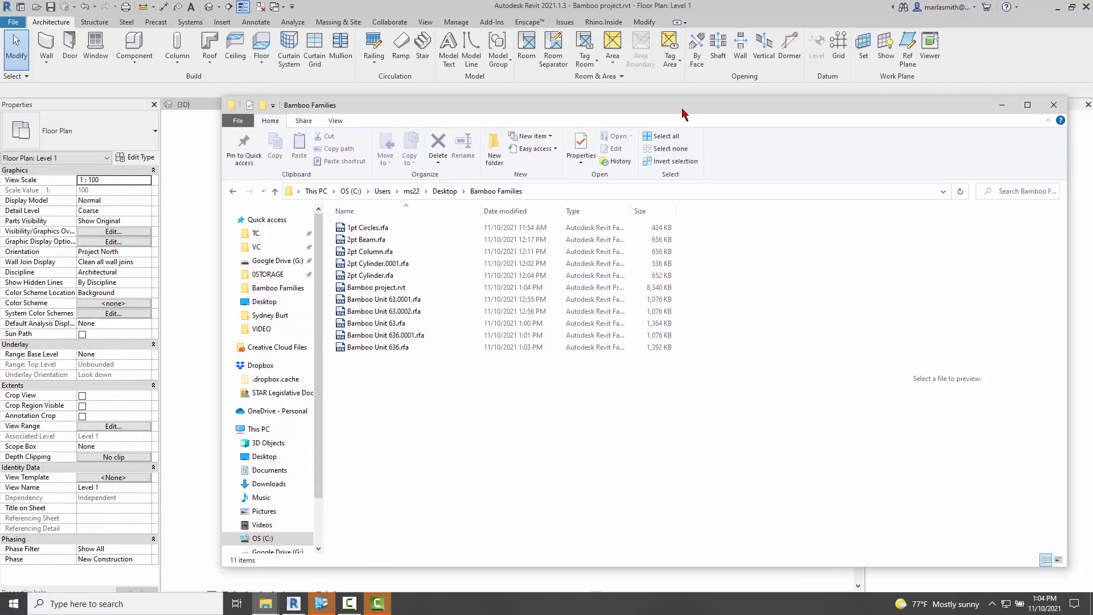
left_click(433, 265)
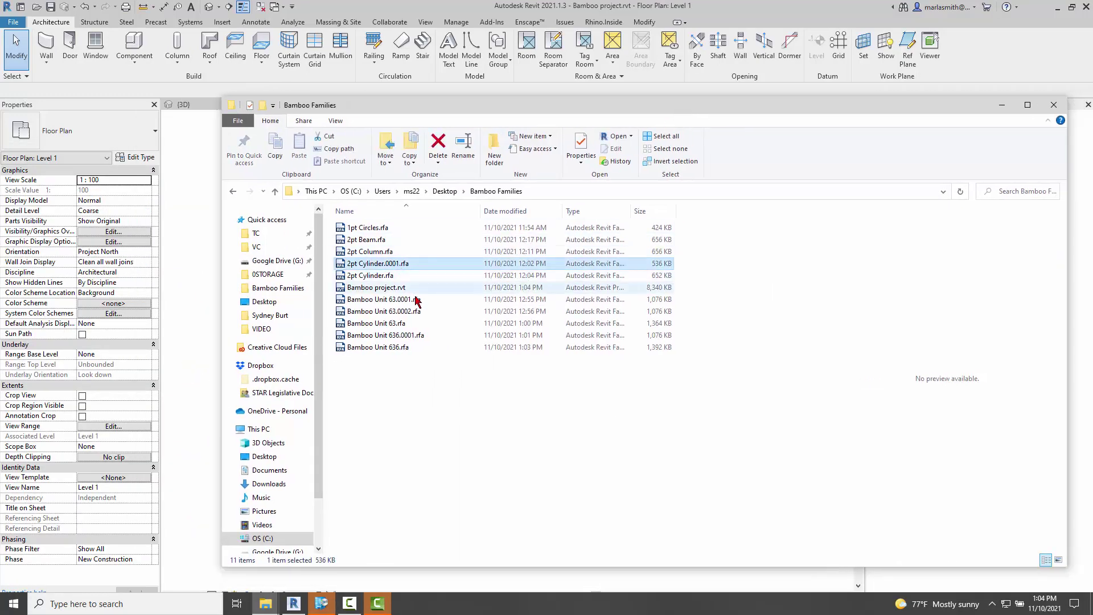
left_click(415, 312, "ctrl")
left_click(414, 336, "ctrl")
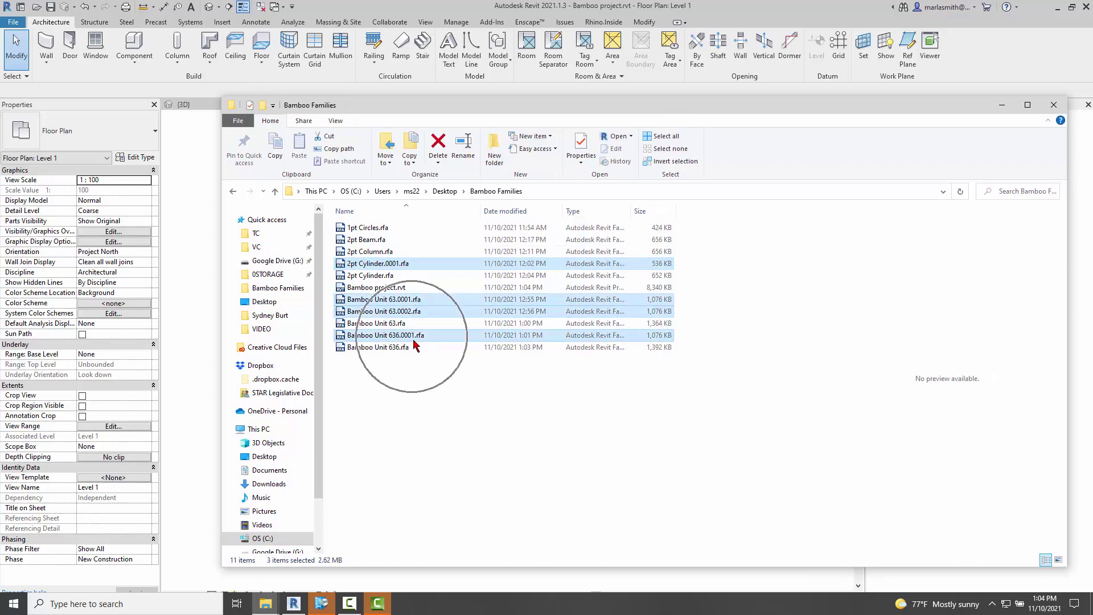
right_click(414, 339)
left_click(323, 491)
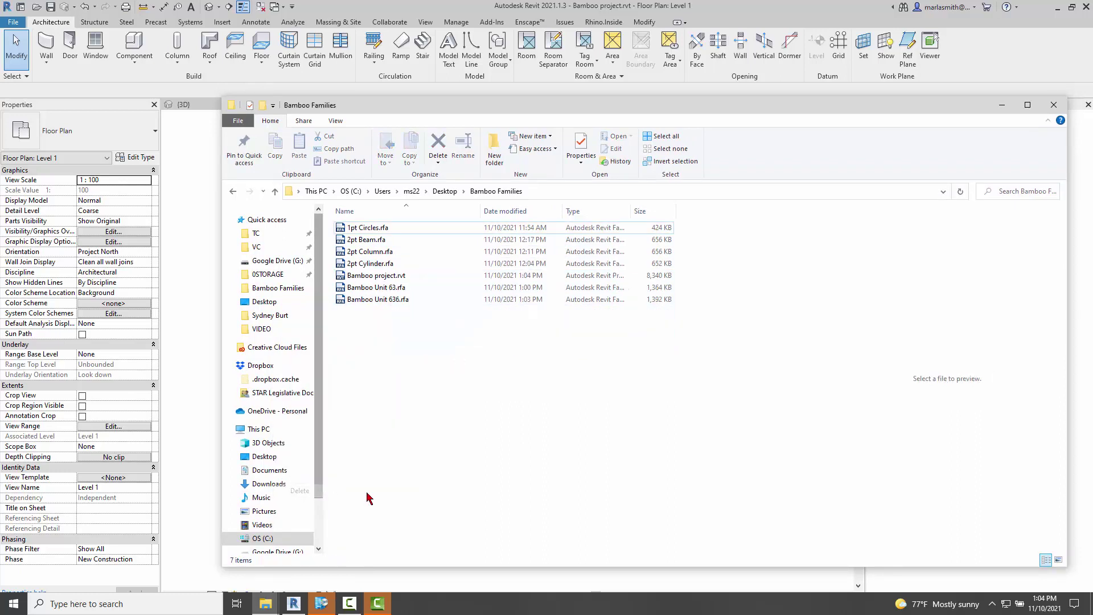
left_click(395, 277)
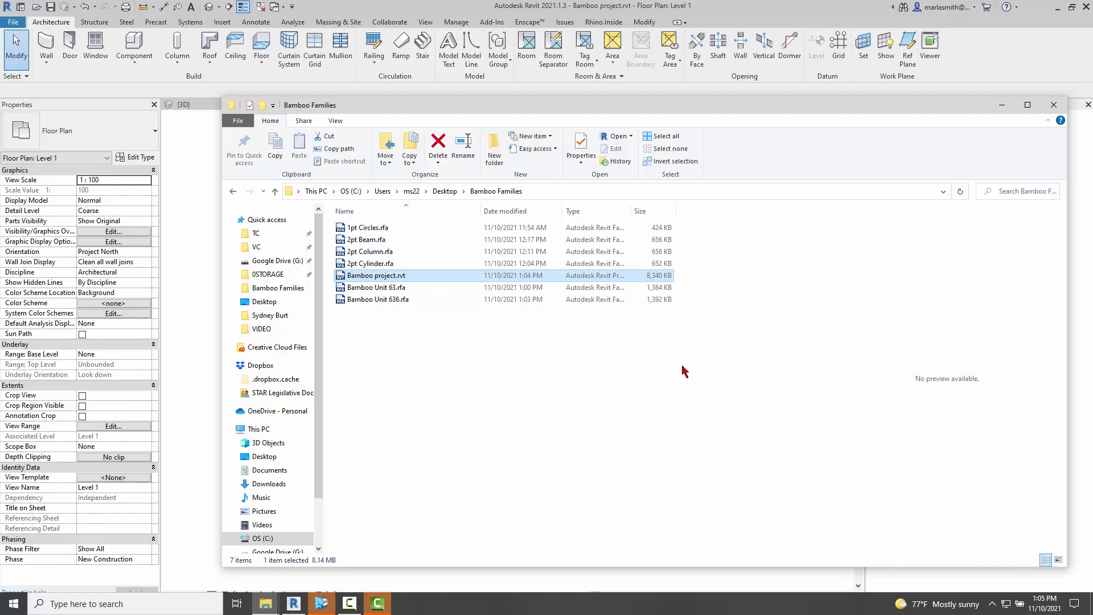
left_click(1049, 105)
Open the project's 3D view and examine the arrayed bamboo structure's framing, corner units and open sides.
left_click(209, 7)
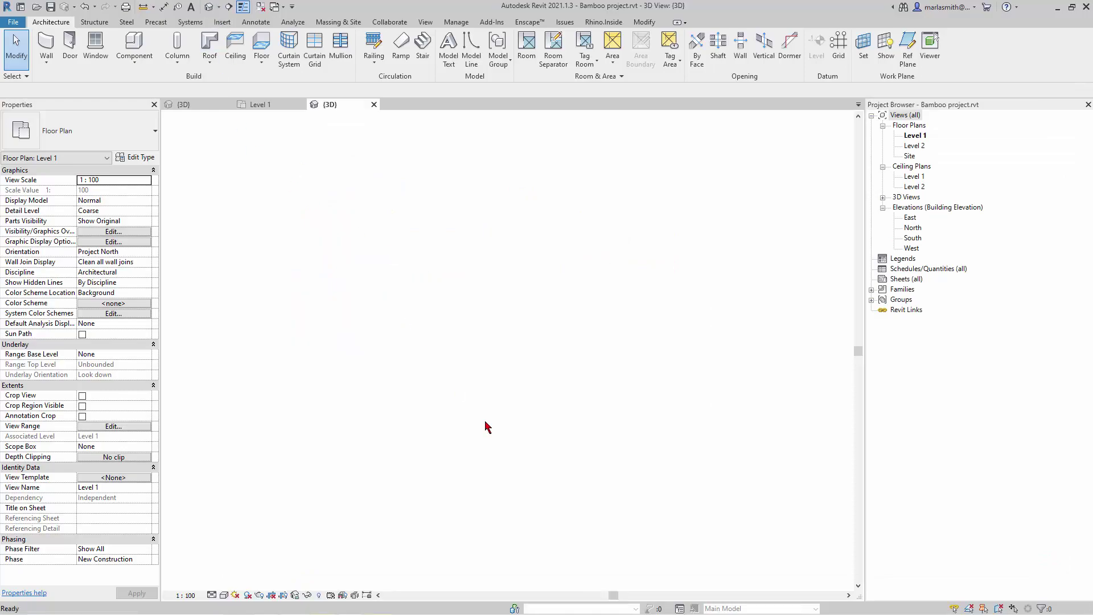
mouse_move(592, 500)
middle_mouse_down("shift")
mouse_move(562, 518)
mouse_move(390, 481)
mouse_move(786, 254)
mouse_move(422, 416)
mouse_move(623, 454)
mouse_move(405, 437)
mouse_move(598, 491)
middle_mouse_up("shift")
scroll(522, 487, "up", 4)
scroll(523, 487, "up", 2)
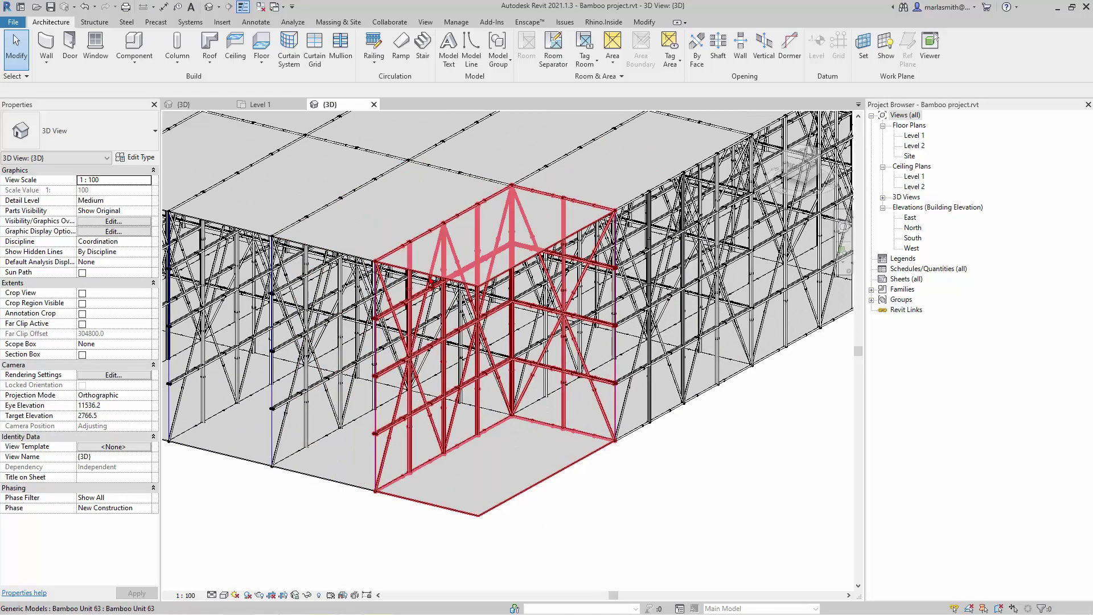
scroll(493, 226, "up", 5)
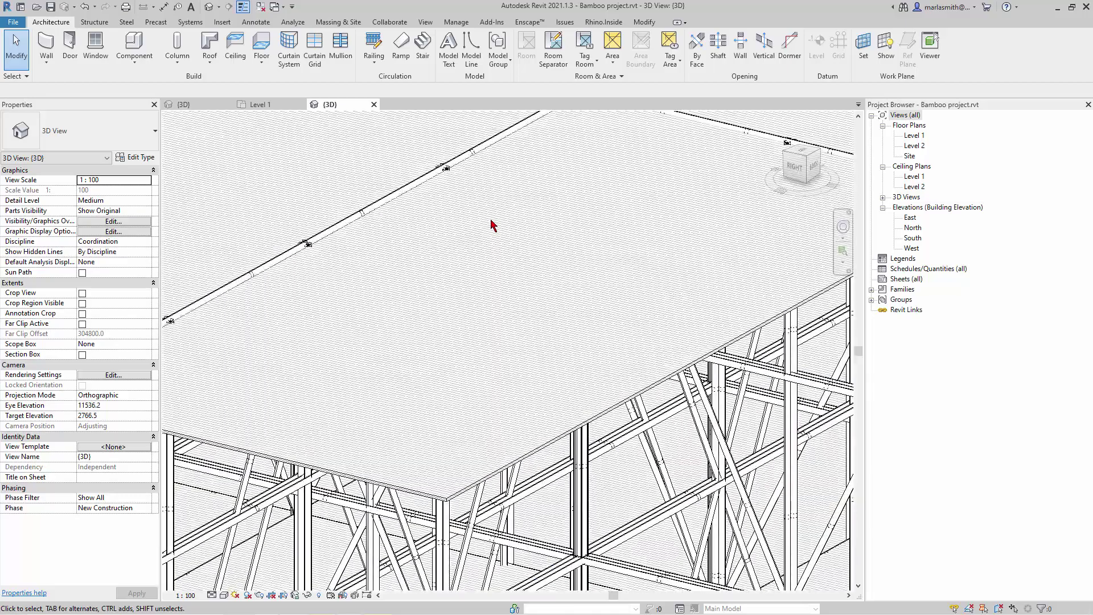
scroll(493, 226, "down", 5)
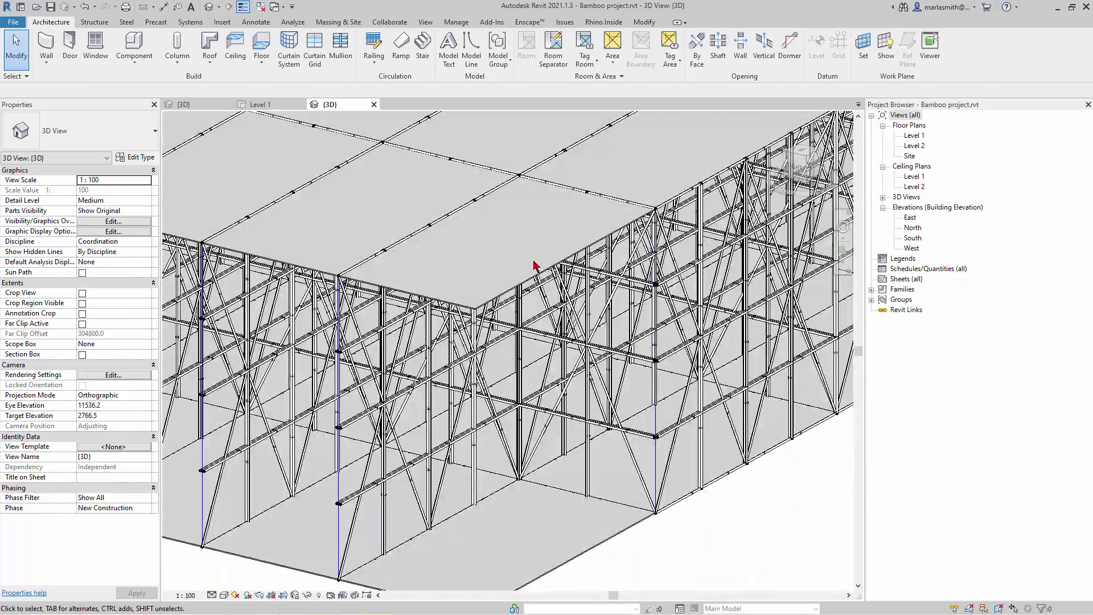
scroll(534, 499, "down", 5)
middle_click_drag(559, 498, 654, 422, "shift")
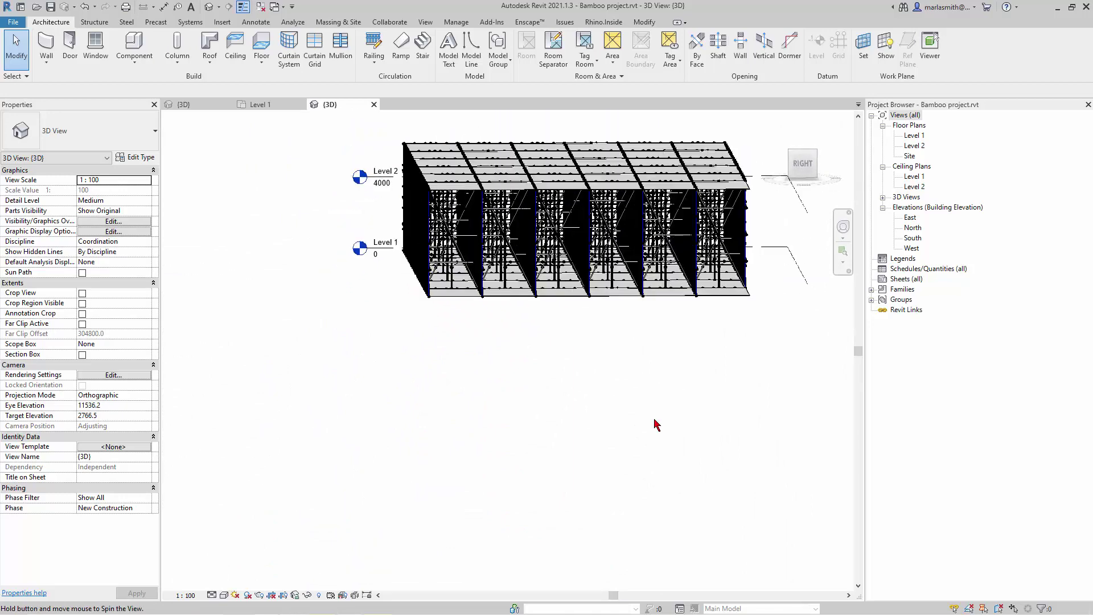
Open the South elevation and examine the beams, columns and diagonal bracing up close.
double_click(913, 238)
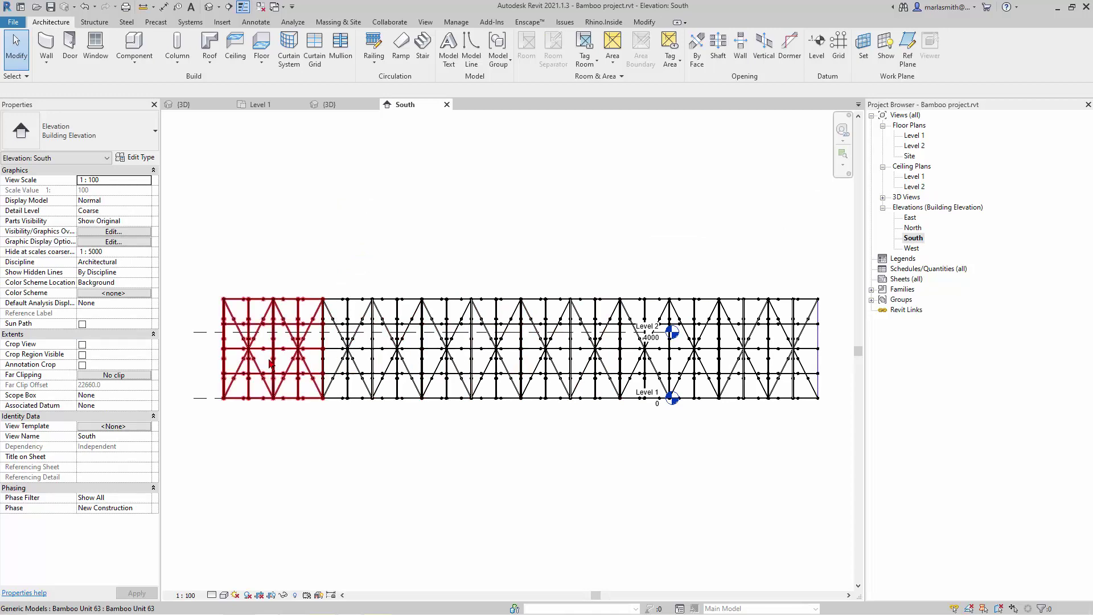
scroll(234, 332, "up", 5)
scroll(253, 282, "up", 2)
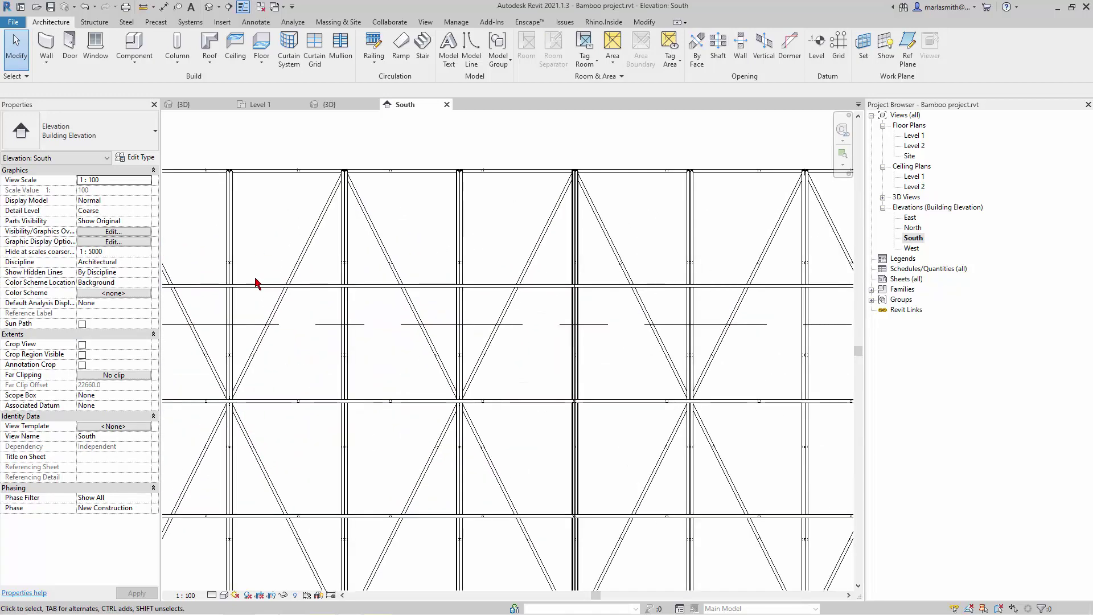
Examine the full run of repeated bamboo units in the South elevation, including the joints between neighbouring units and the leftmost bays.
scroll(308, 248, "down", 2)
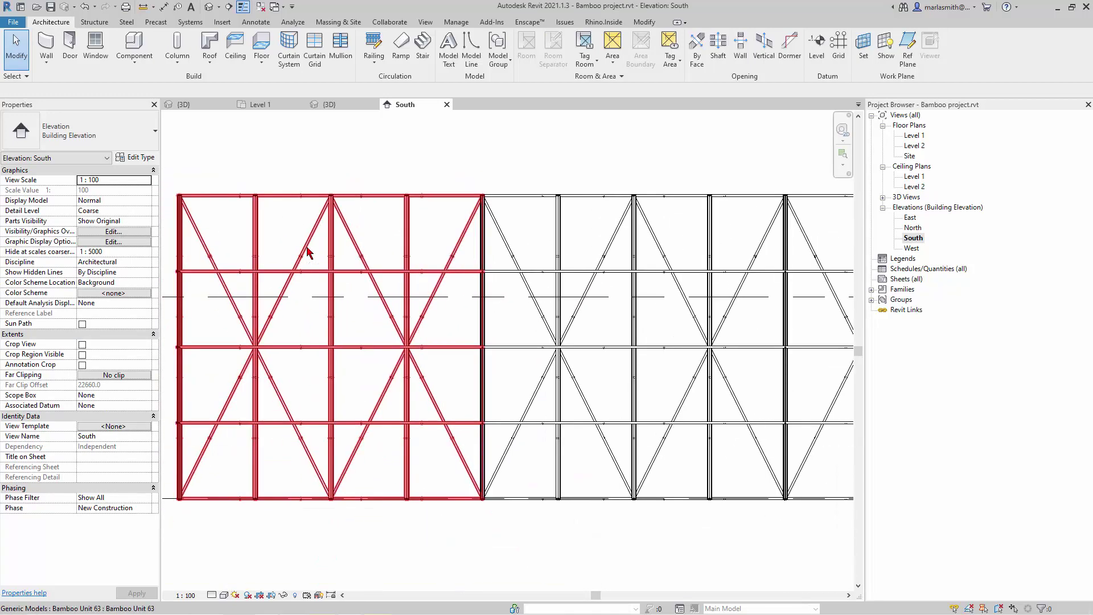
scroll(307, 248, "down", 2)
scroll(240, 241, "down", 1)
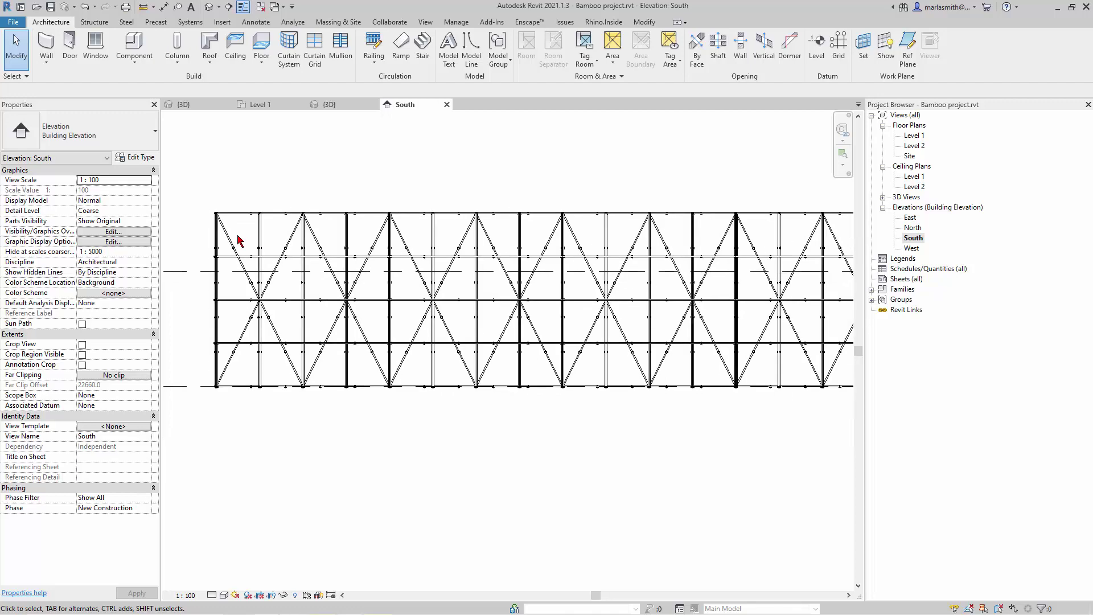
scroll(239, 241, "down", 1)
left_click_drag(238, 239, 307, 325)
key("Escape")
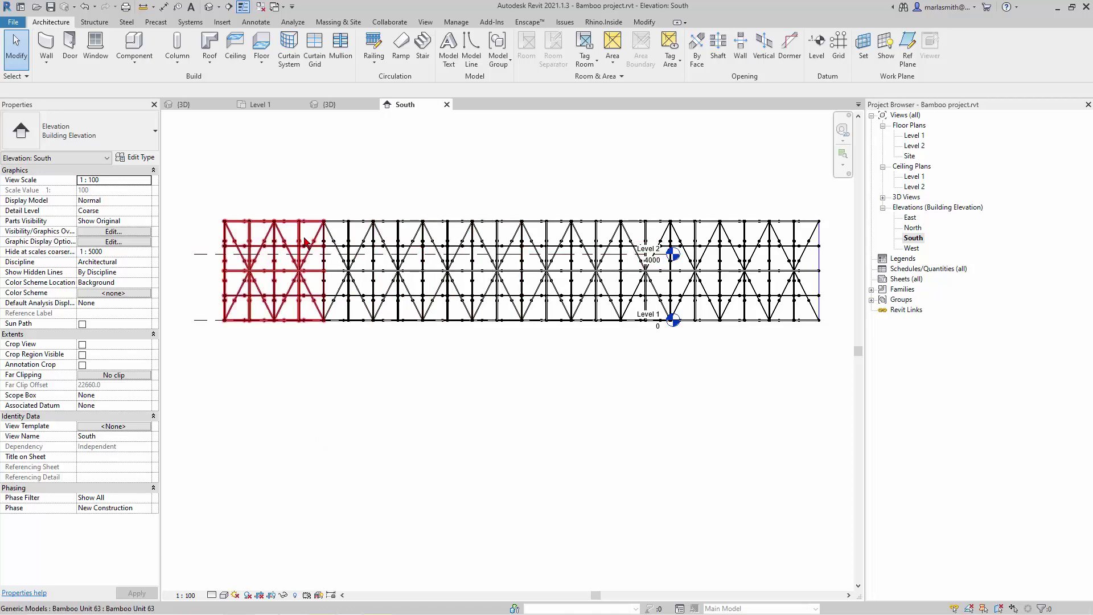
scroll(307, 262, "up", 5)
scroll(305, 267, "up", 5)
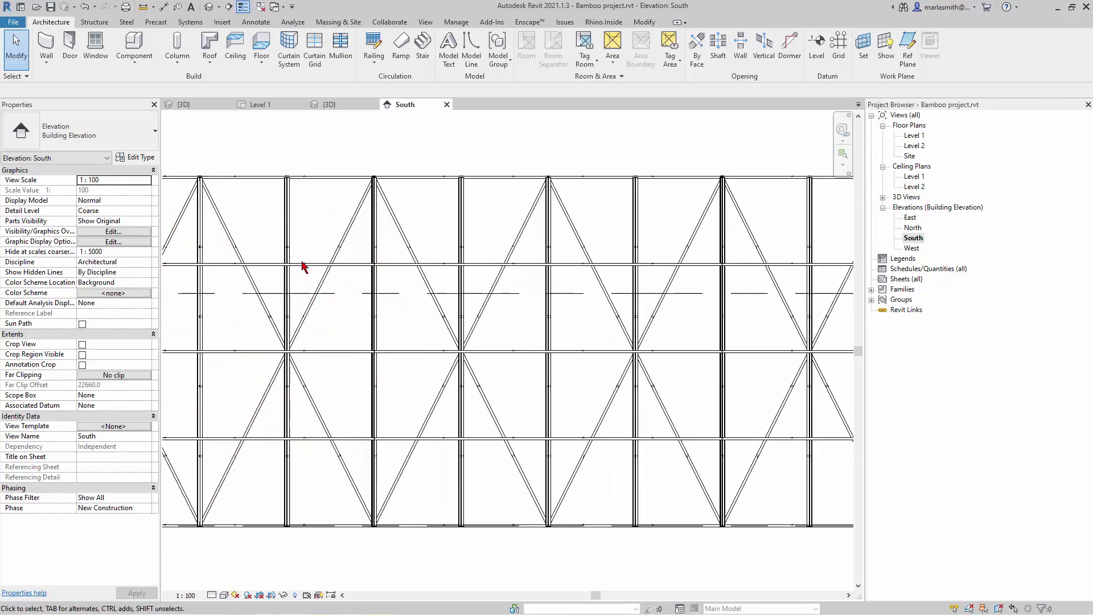
scroll(313, 273, "down", 10)
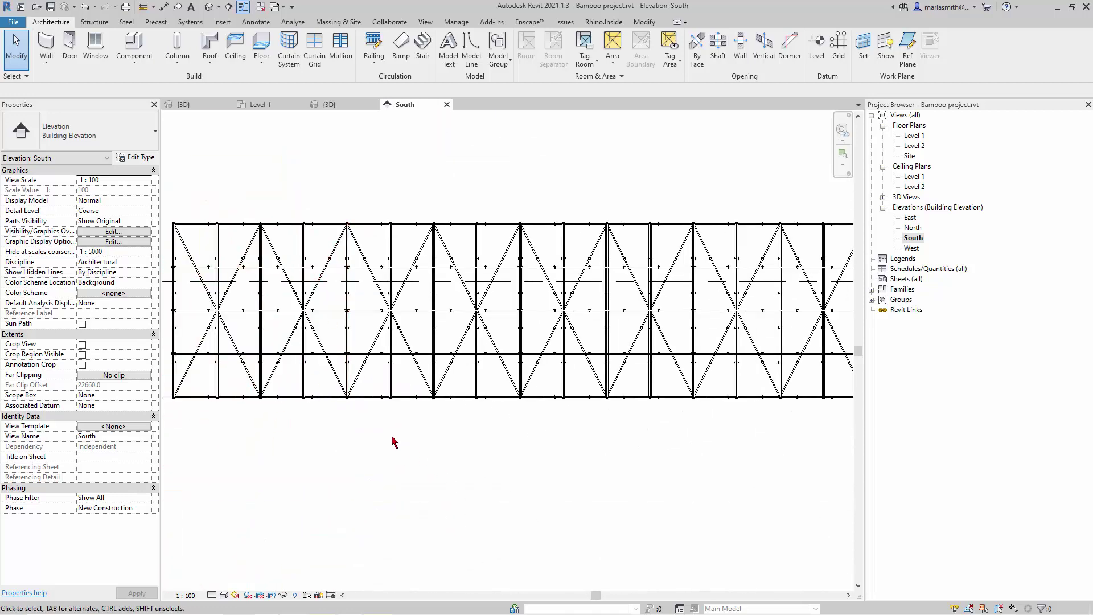
scroll(393, 442, "down", 1)
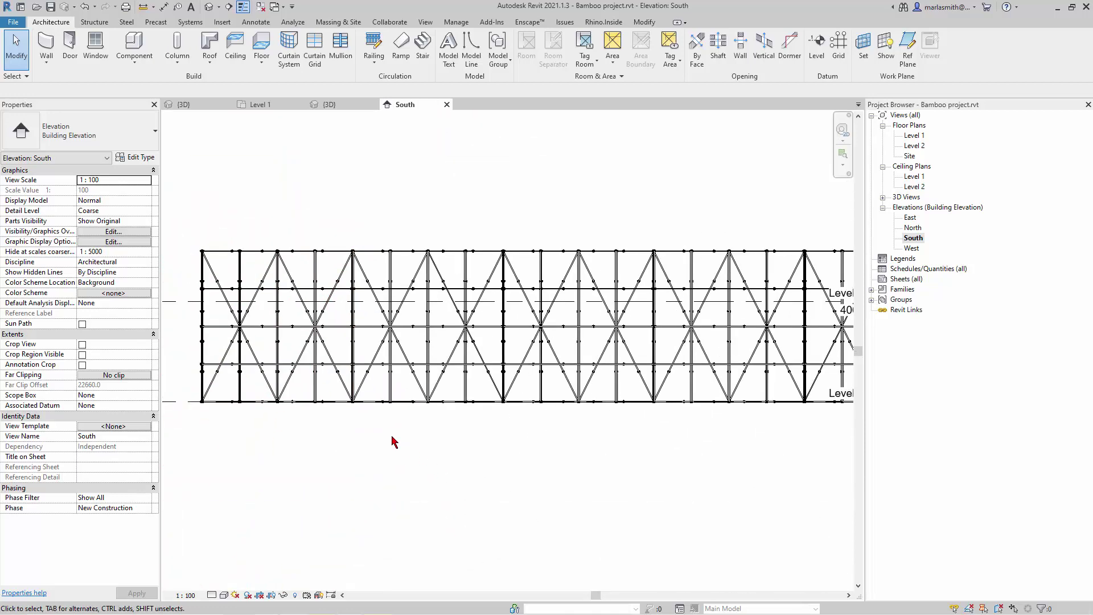